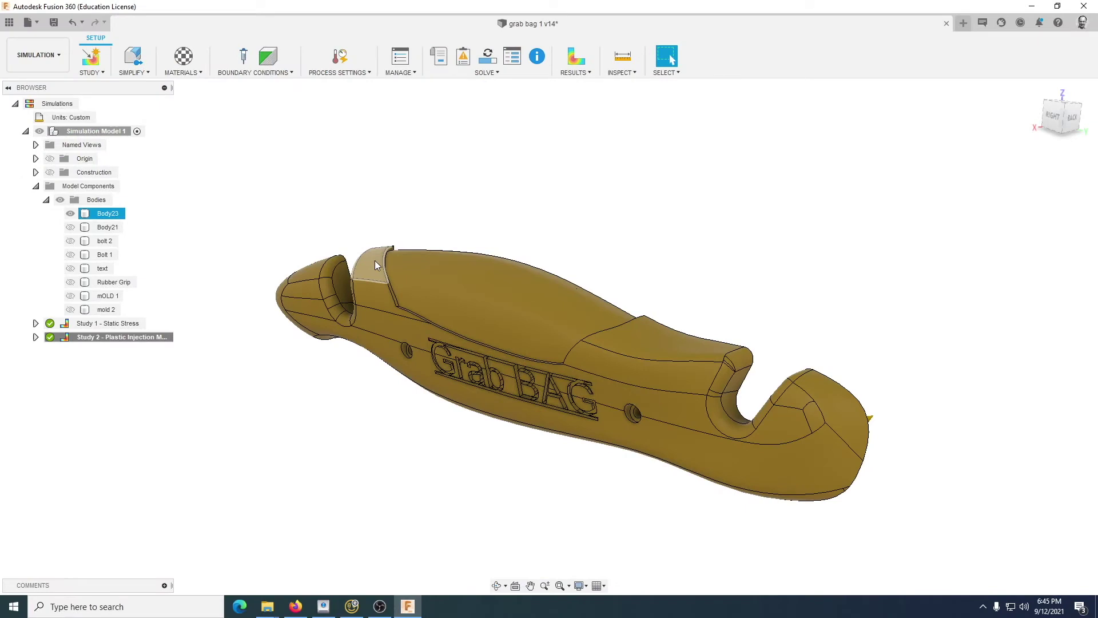
# Select the top grip Body23, then orbit to inspect the handle's hollow underside.
pyautogui.click(315, 239)
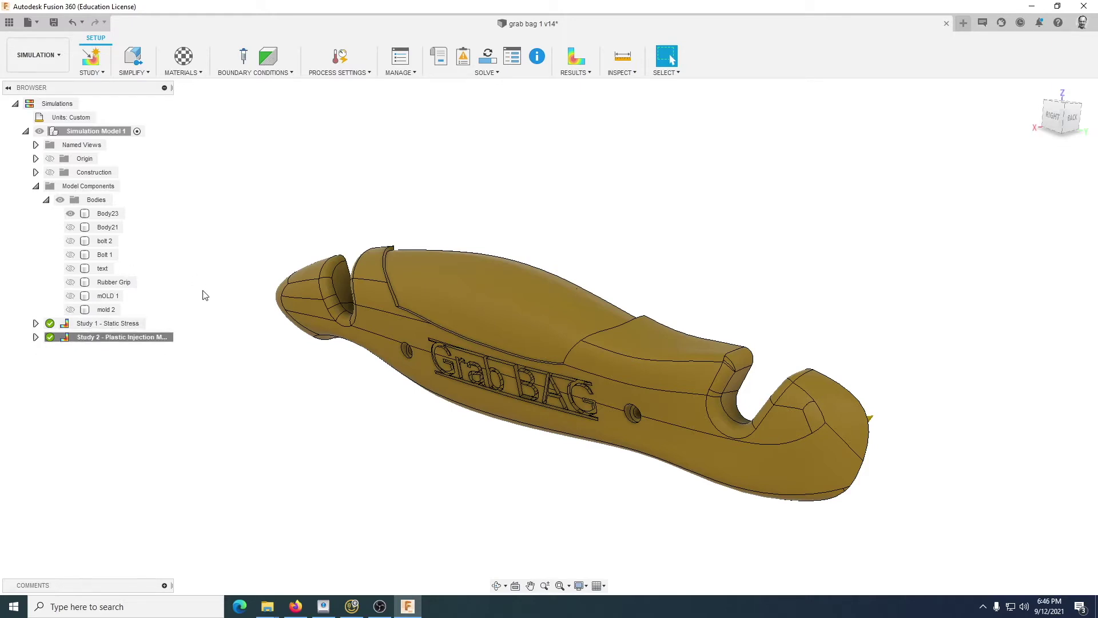
pyautogui.click(373, 283)
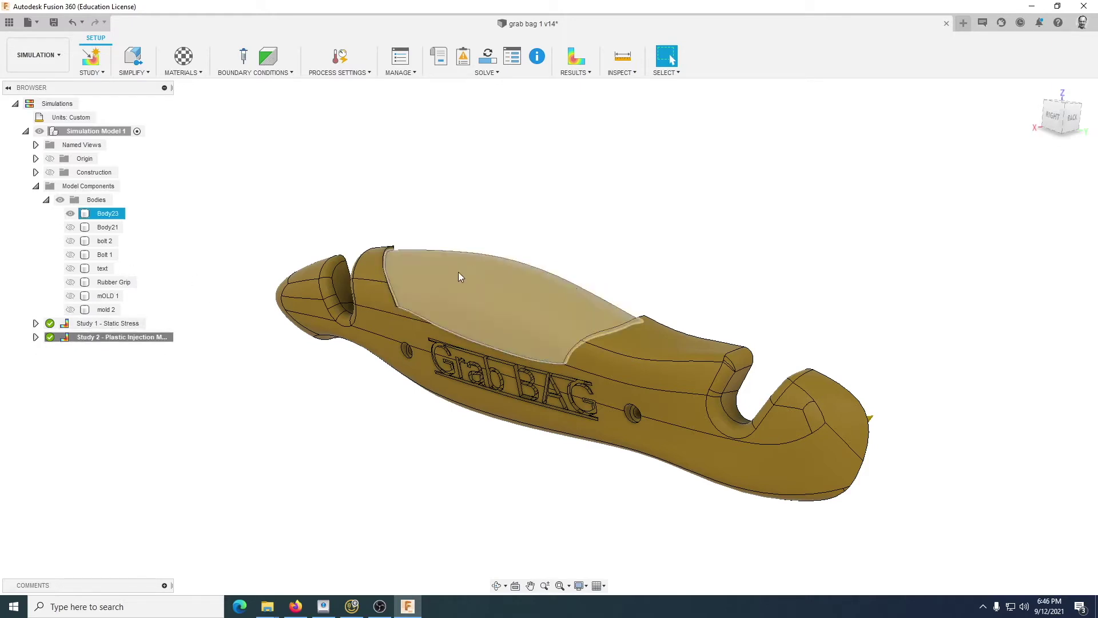
pyautogui.click(829, 226)
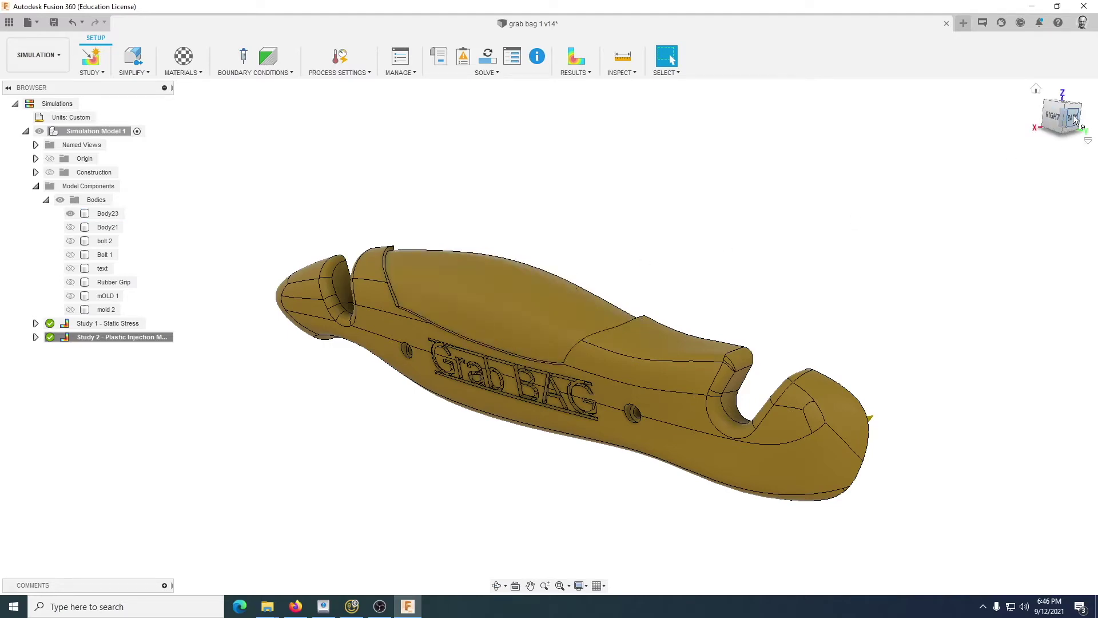
pyautogui.moveTo(1059, 116); pyautogui.dragTo(1038, 132)
pyautogui.keyDown('shift'); pyautogui.moveTo(549, 336); pyautogui.dragTo(621, 307, button='middle'); pyautogui.keyUp('shift')
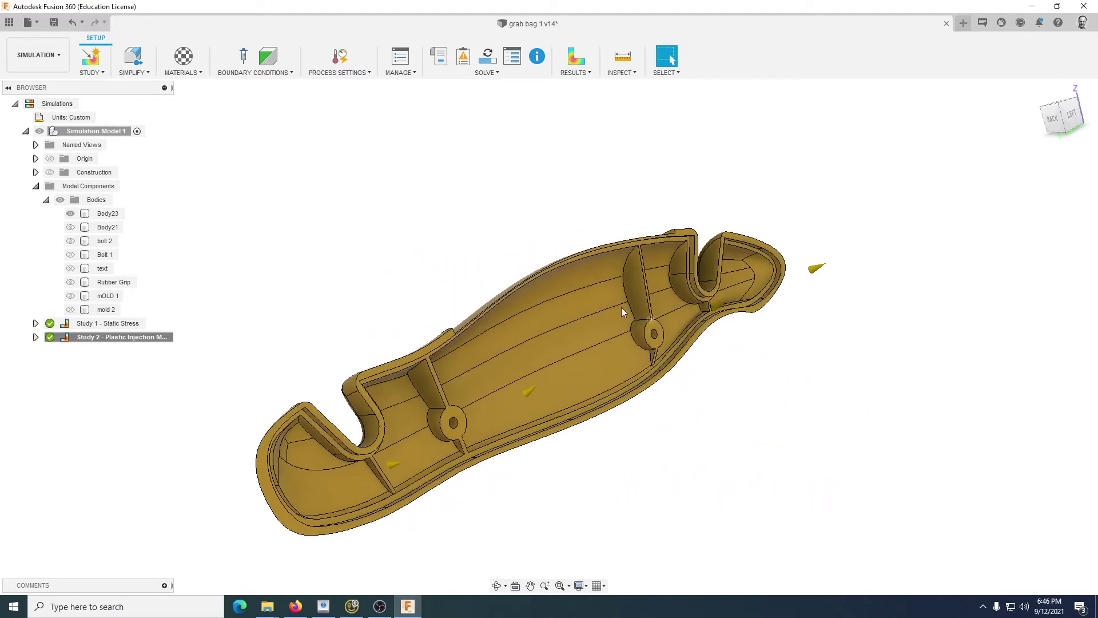
# View the handle from the Grab BAG side, home, right, back and right-back angles.
pyautogui.click(1053, 124)
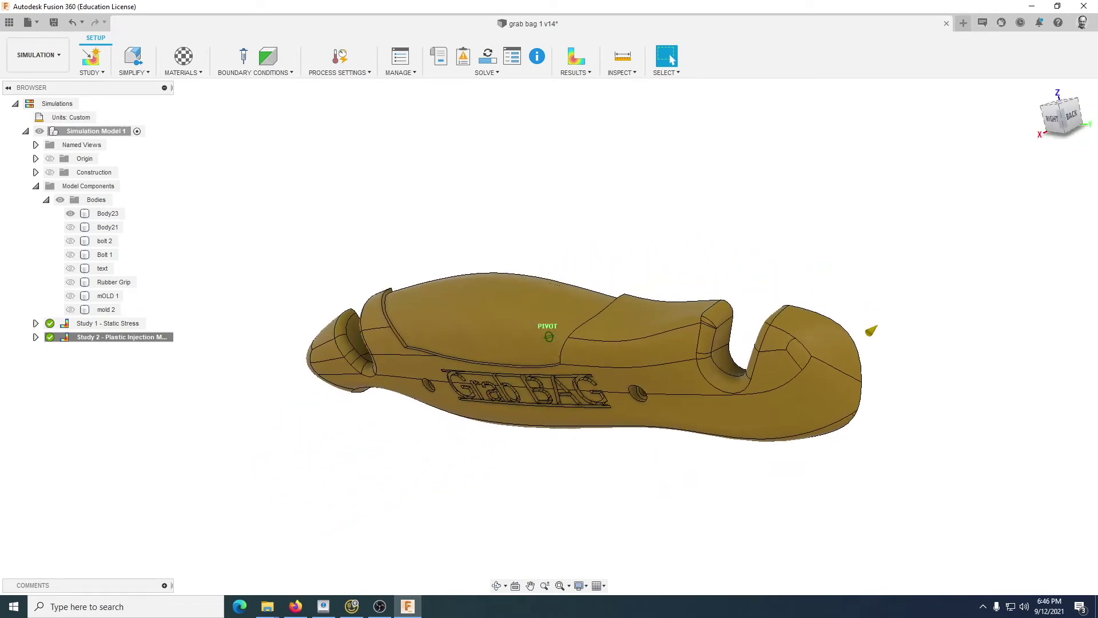
pyautogui.click(1036, 89)
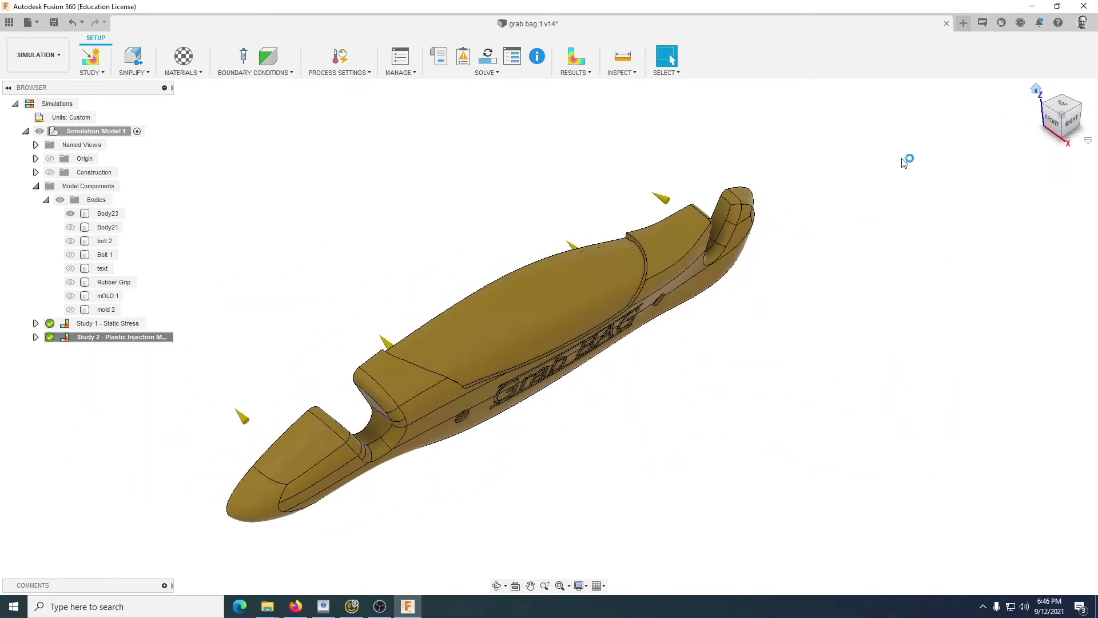
pyautogui.keyDown('shift'); pyautogui.moveTo(707, 359); pyautogui.dragTo(706, 306, button='middle'); pyautogui.keyUp('shift')
pyautogui.click(672, 60)
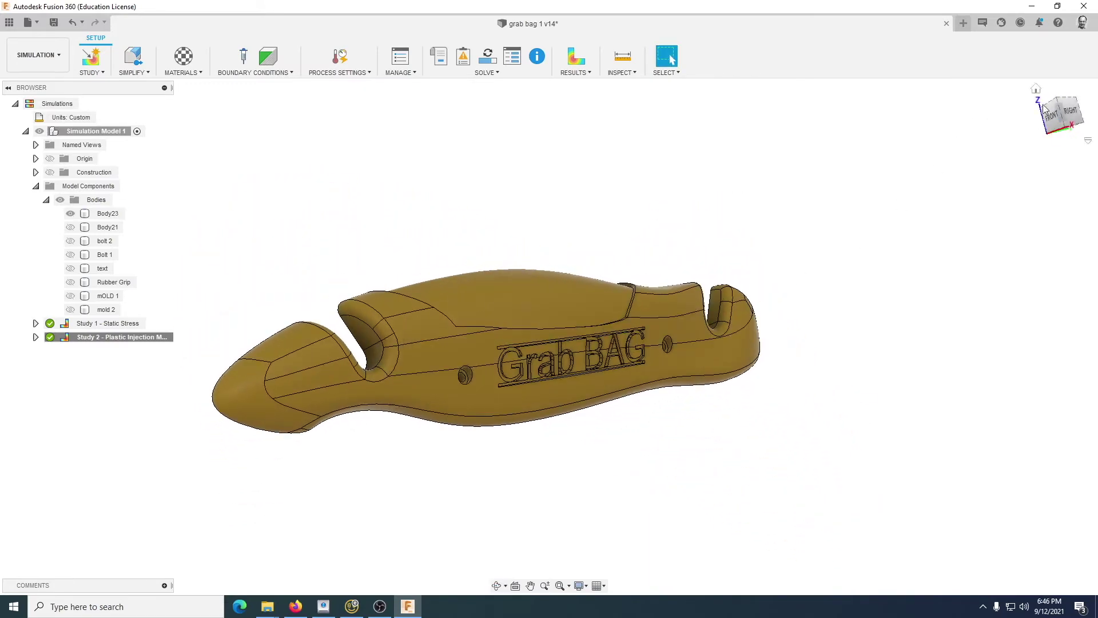
pyautogui.click(1066, 115)
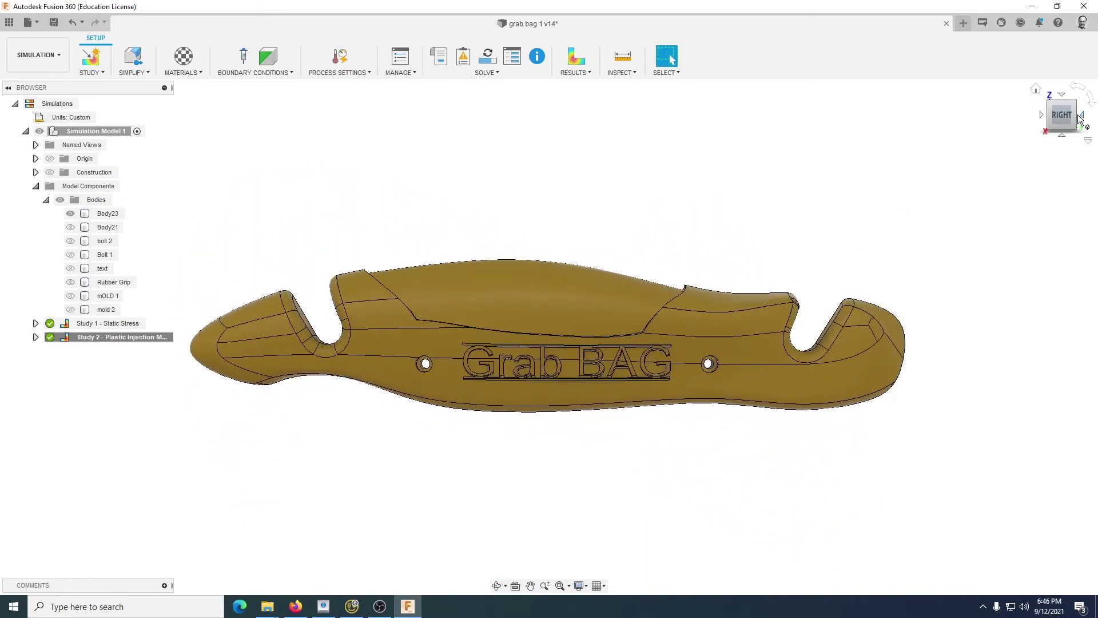
pyautogui.click(1084, 117)
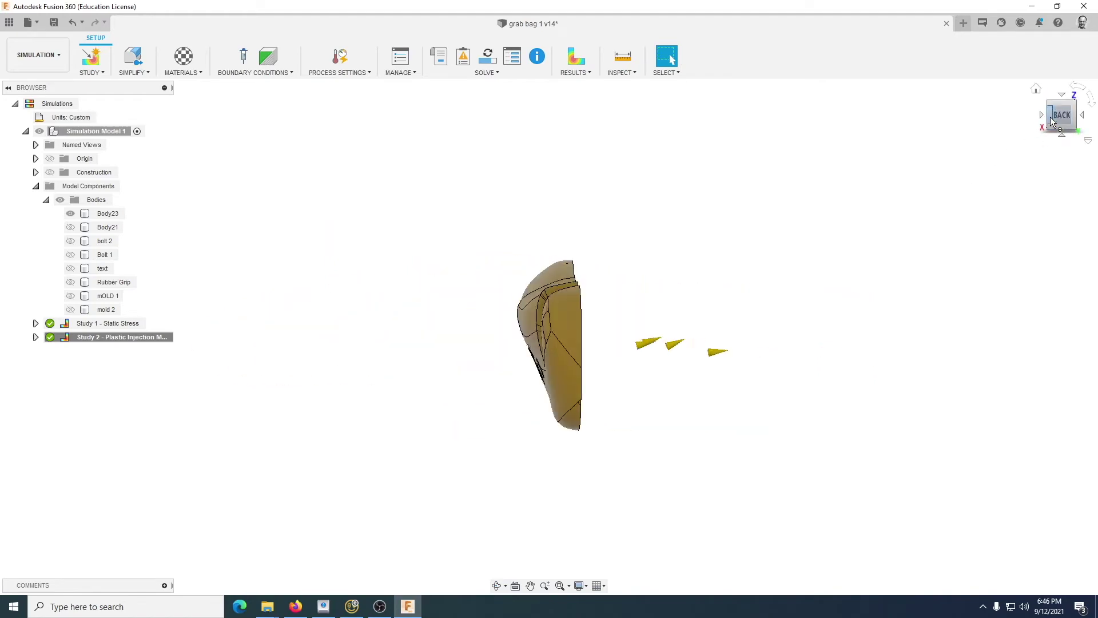
pyautogui.click(1041, 115)
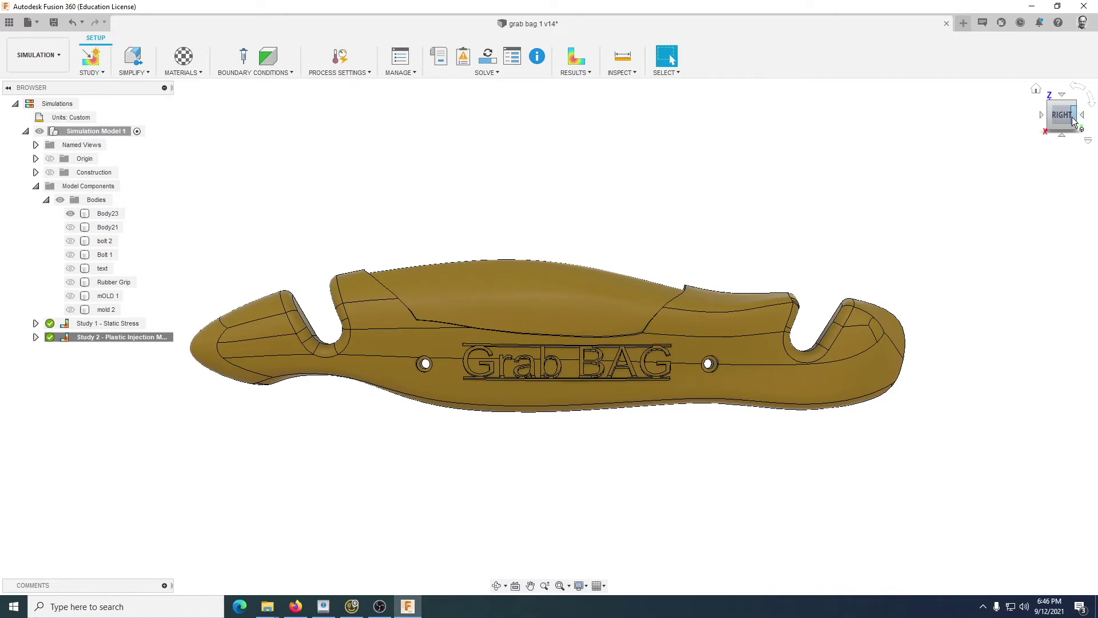
pyautogui.click(1074, 122)
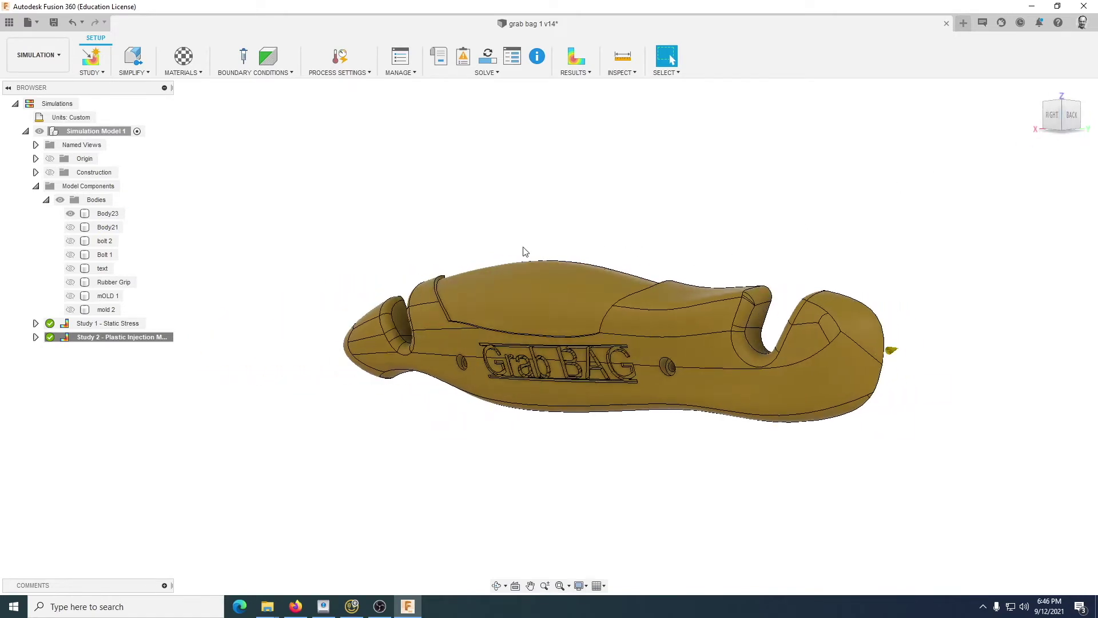
# Create Study 3, a new Static Stress simulation study, alongside Study 1.
pyautogui.click(86, 323)
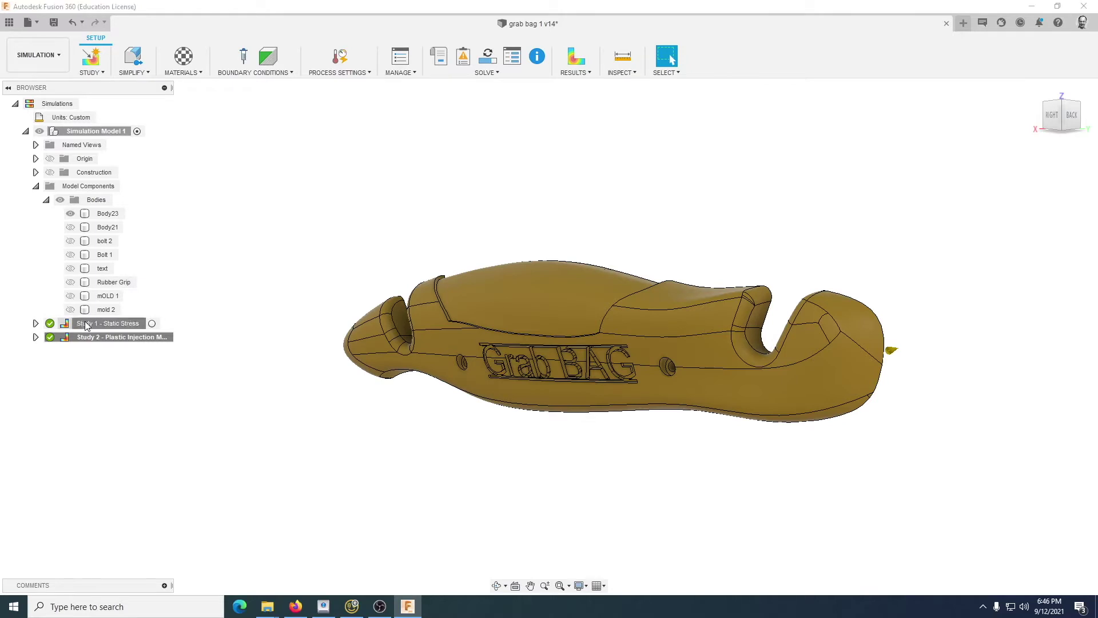
pyautogui.click(99, 73)
pyautogui.click(105, 86)
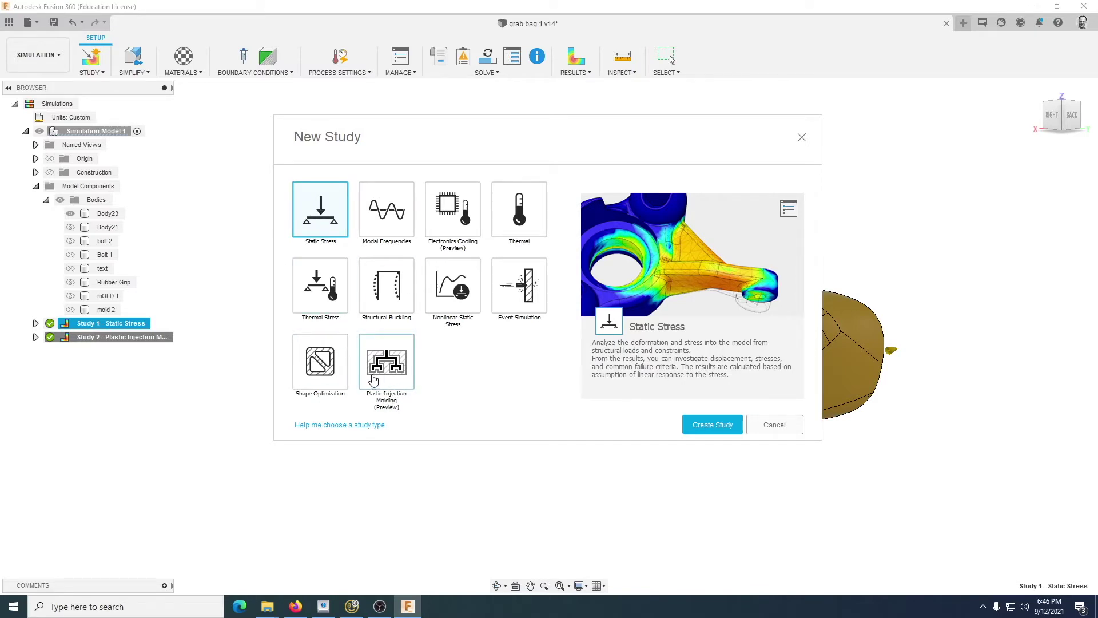
pyautogui.click(712, 424)
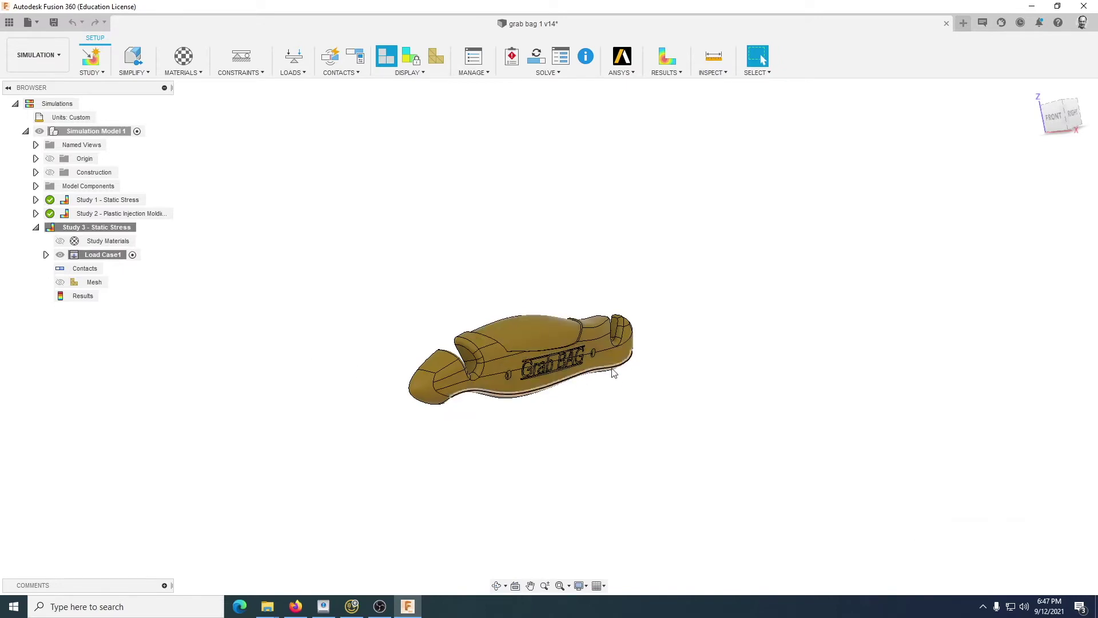
# Open the Structural Constraints dialog for Study 3 with the Fixed type.
pyautogui.click(243, 73)
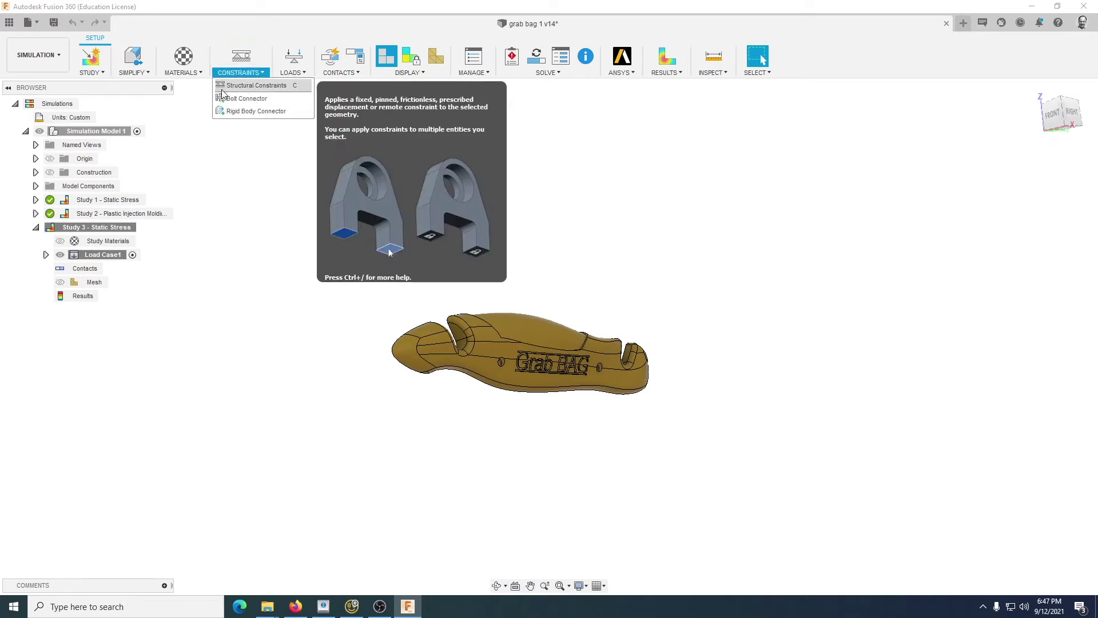
pyautogui.click(251, 86)
pyautogui.scroll(5, 466, 395)
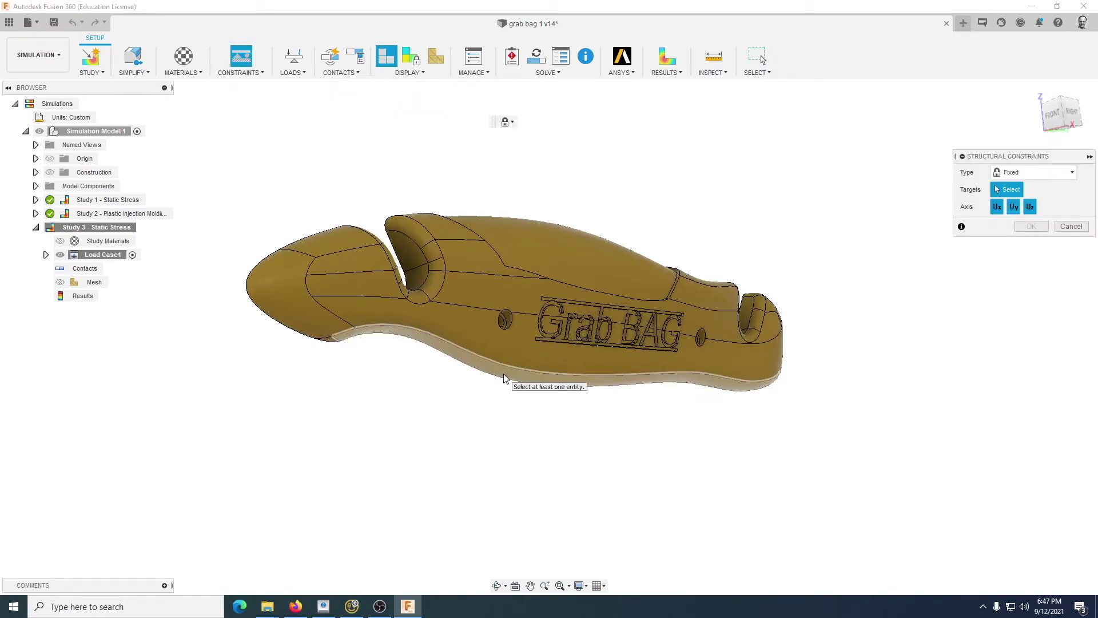
# Show Body21, both bolts, the lettering and Rubber Grip bodies, keeping mOLD 1 hidden.
pyautogui.click(36, 187)
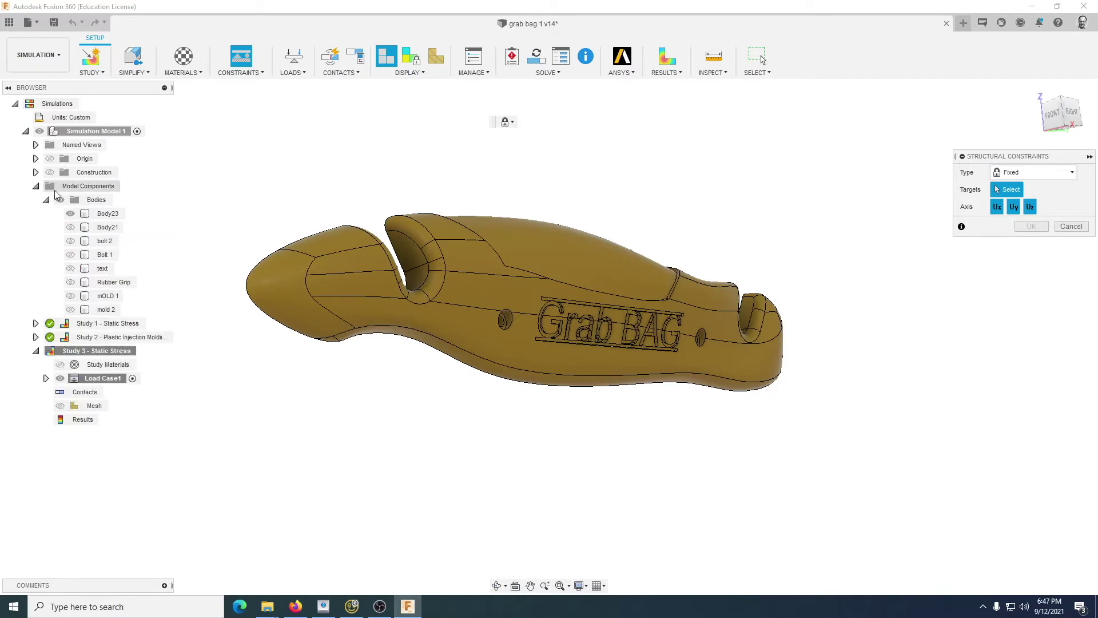
pyautogui.click(71, 228)
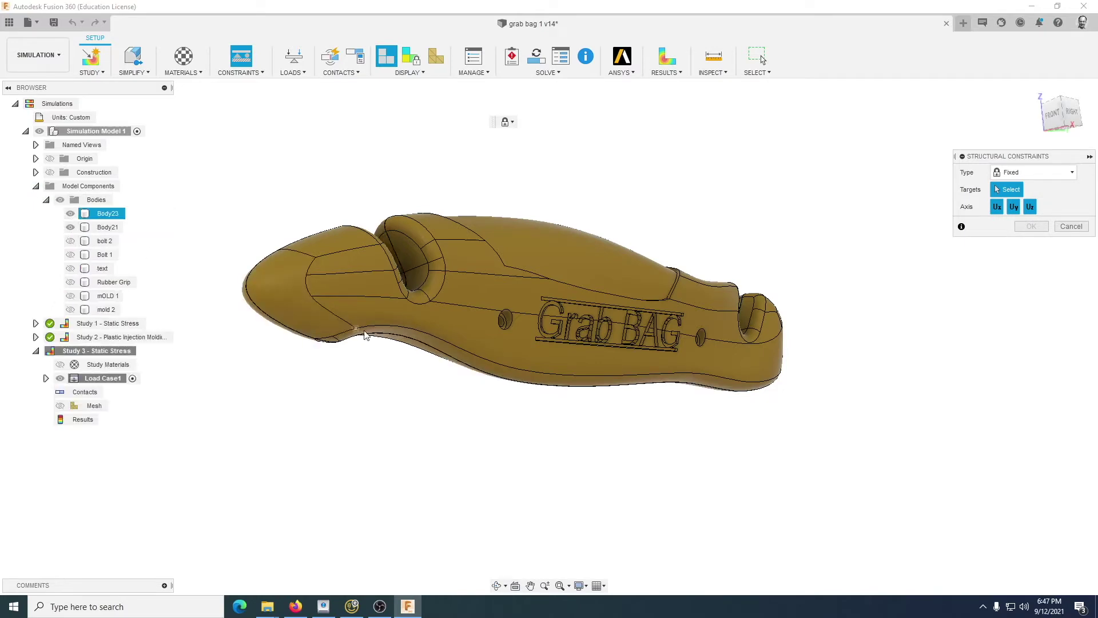
pyautogui.click(70, 241)
pyautogui.click(70, 254)
pyautogui.click(70, 268)
pyautogui.click(70, 282)
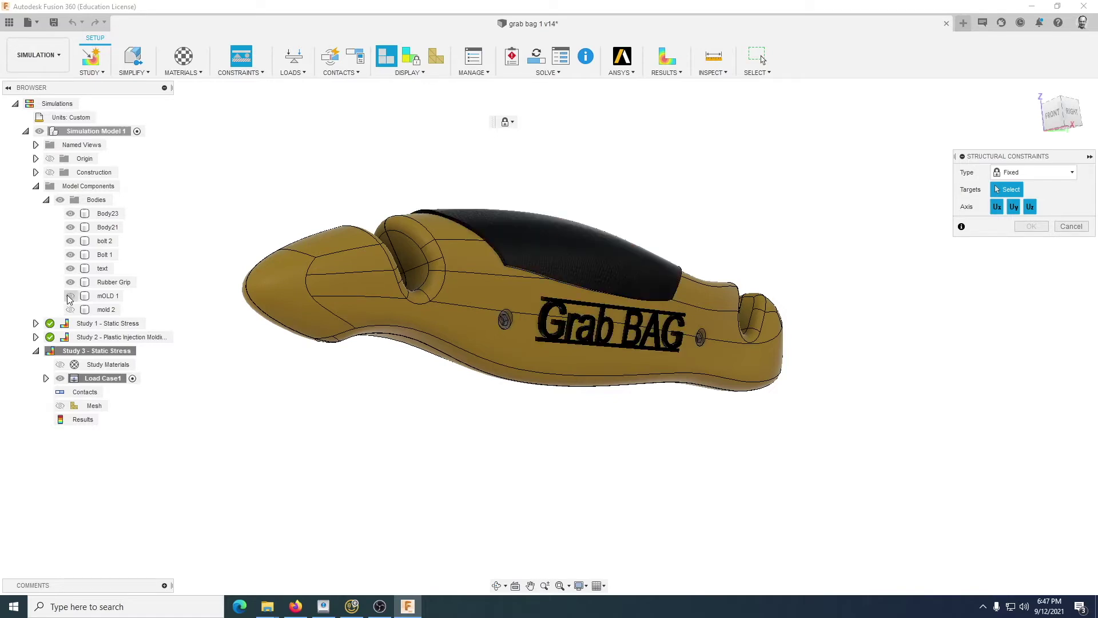
pyautogui.click(71, 296)
pyautogui.click(70, 296)
pyautogui.click(106, 213)
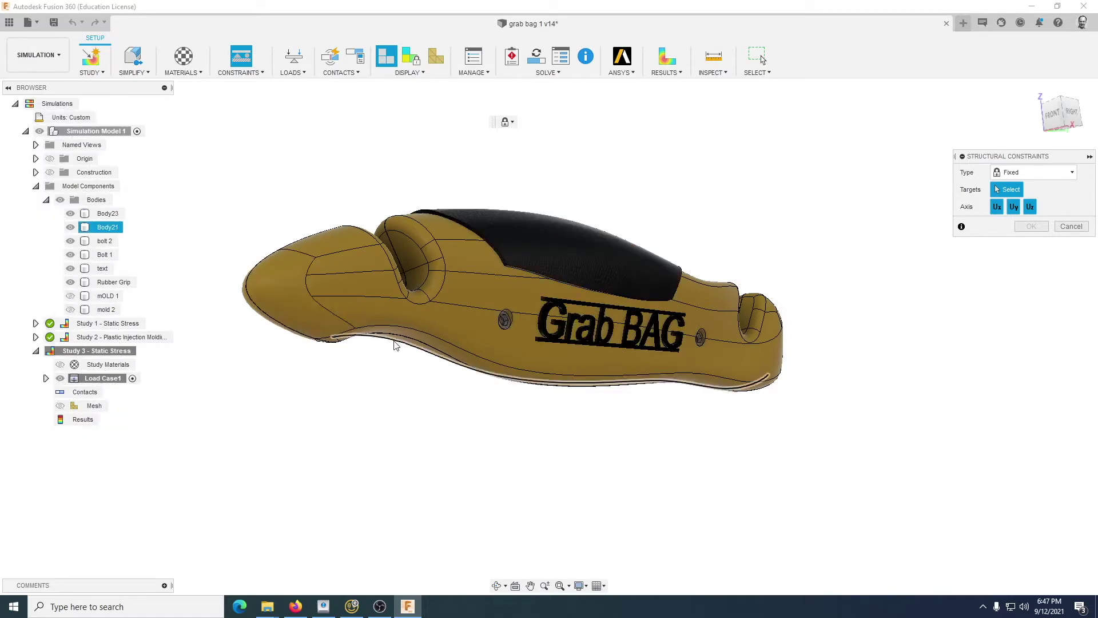
pyautogui.click(476, 392)
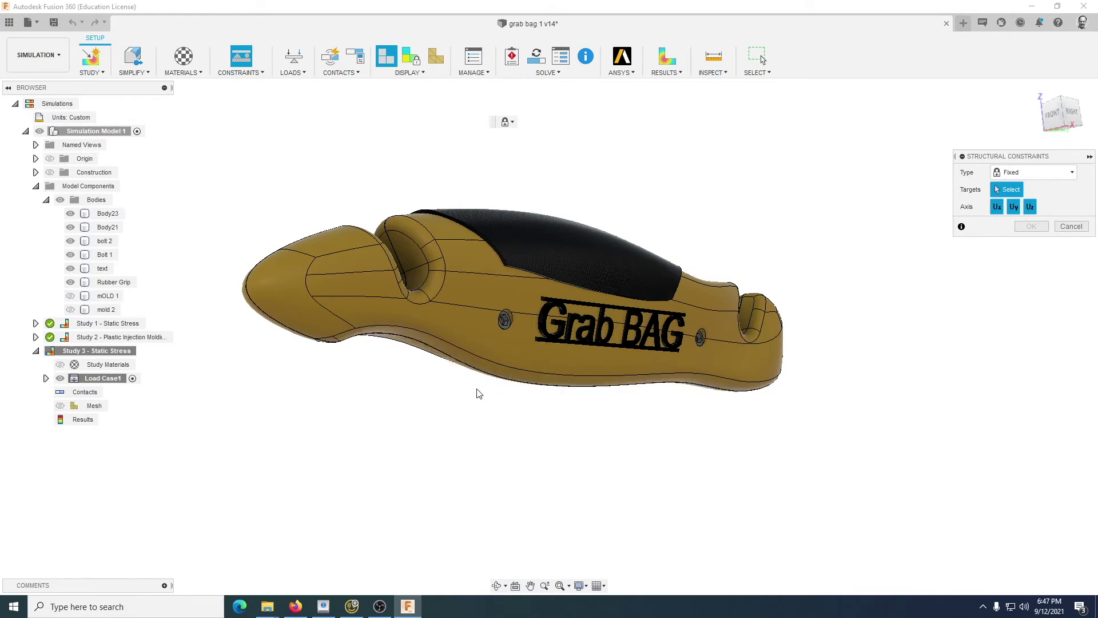
# Fix the handle's two lower edge faces and confirm the constraint.
pyautogui.scroll(3, 506, 375)
pyautogui.click(504, 358)
pyautogui.keyDown('shift'); pyautogui.moveTo(504, 357); pyautogui.dragTo(428, 361, button='middle'); pyautogui.keyUp('shift')
pyautogui.click(435, 364)
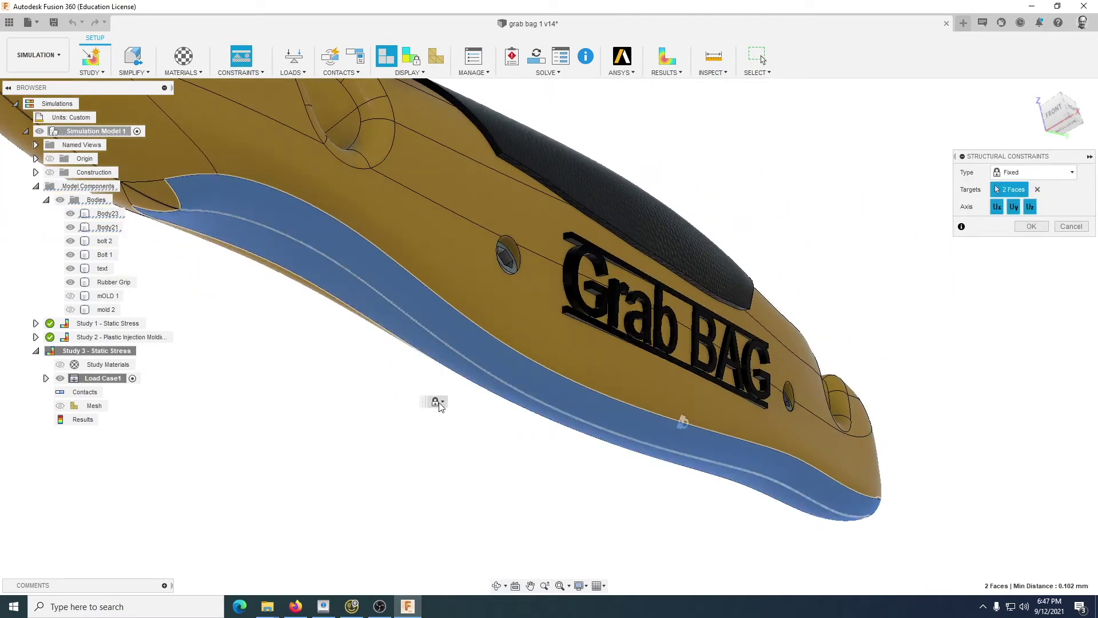
pyautogui.keyDown('shift'); pyautogui.moveTo(509, 409); pyautogui.dragTo(483, 448, button='middle'); pyautogui.keyUp('shift')
pyautogui.press('Return')
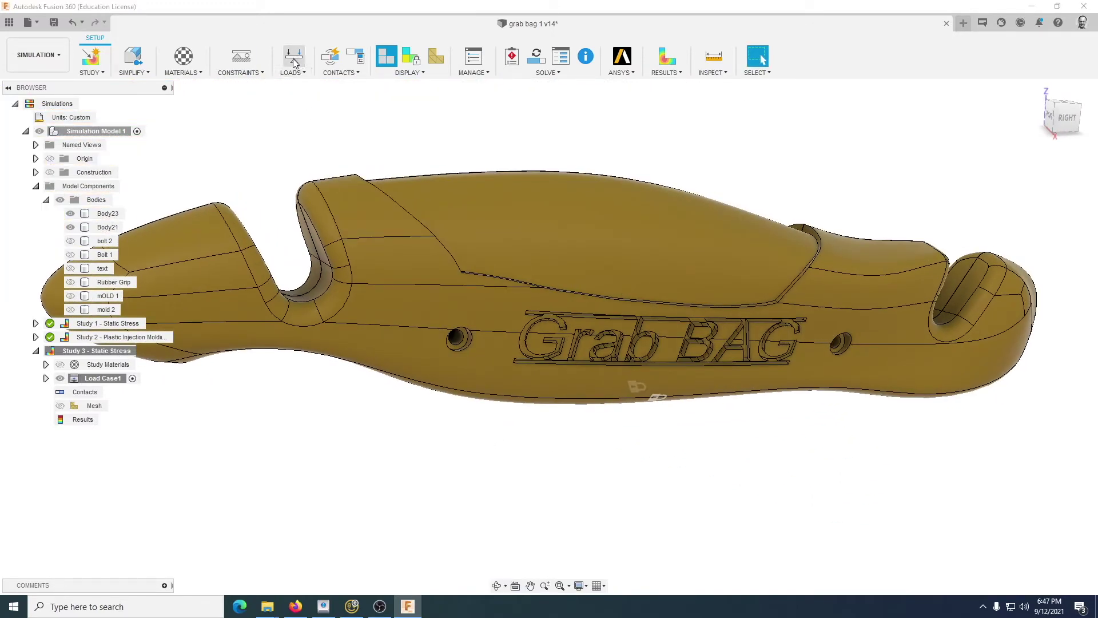
# Apply a 250 N force to the two finger-groove faces and two hook faces.
pyautogui.click(294, 58)
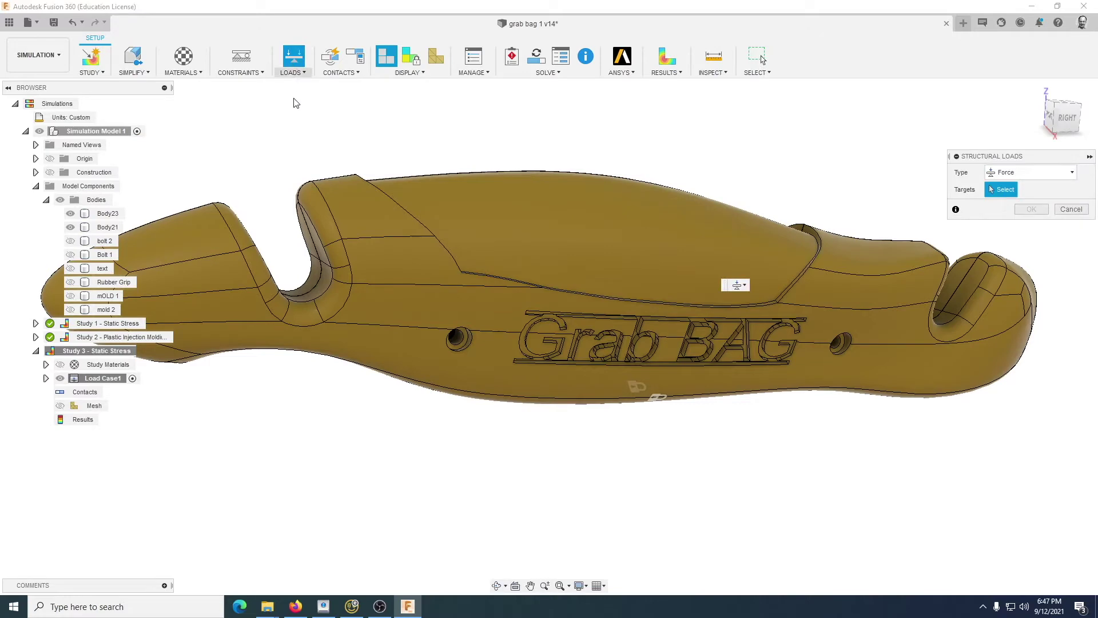
pyautogui.click(313, 285)
pyautogui.click(322, 291)
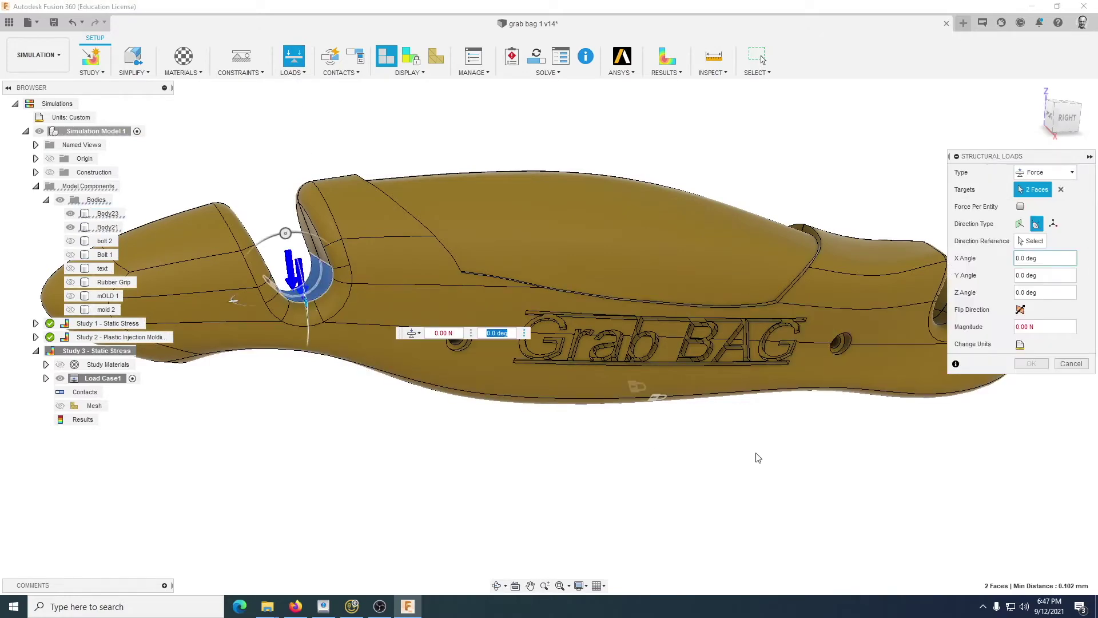
pyautogui.moveTo(757, 454); pyautogui.dragTo(549, 462, button='middle')
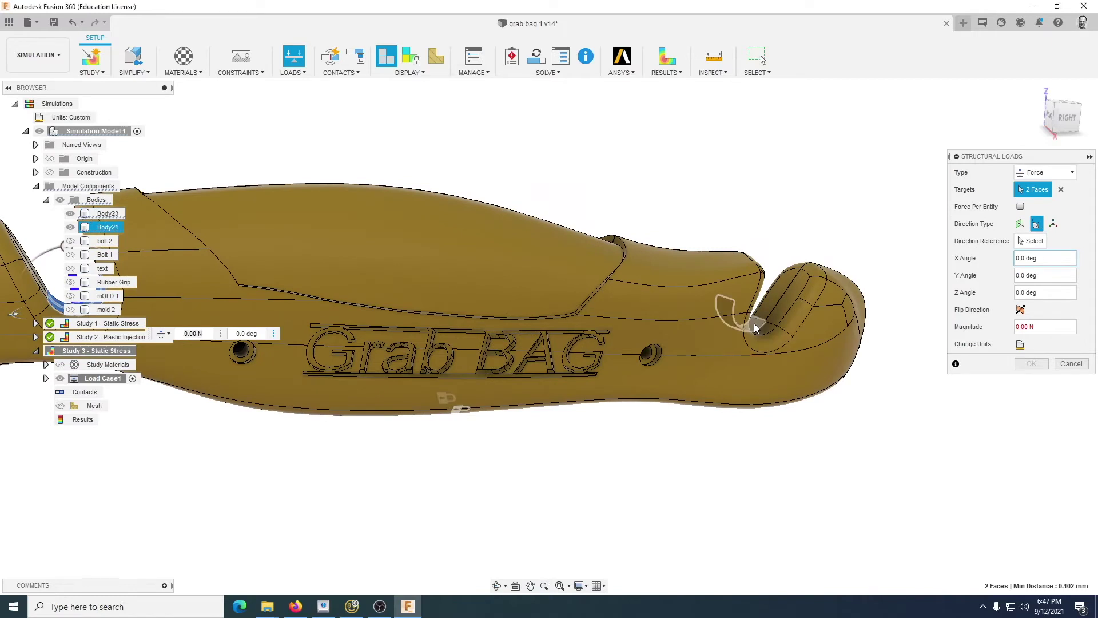
pyautogui.click(737, 308)
pyautogui.click(750, 330)
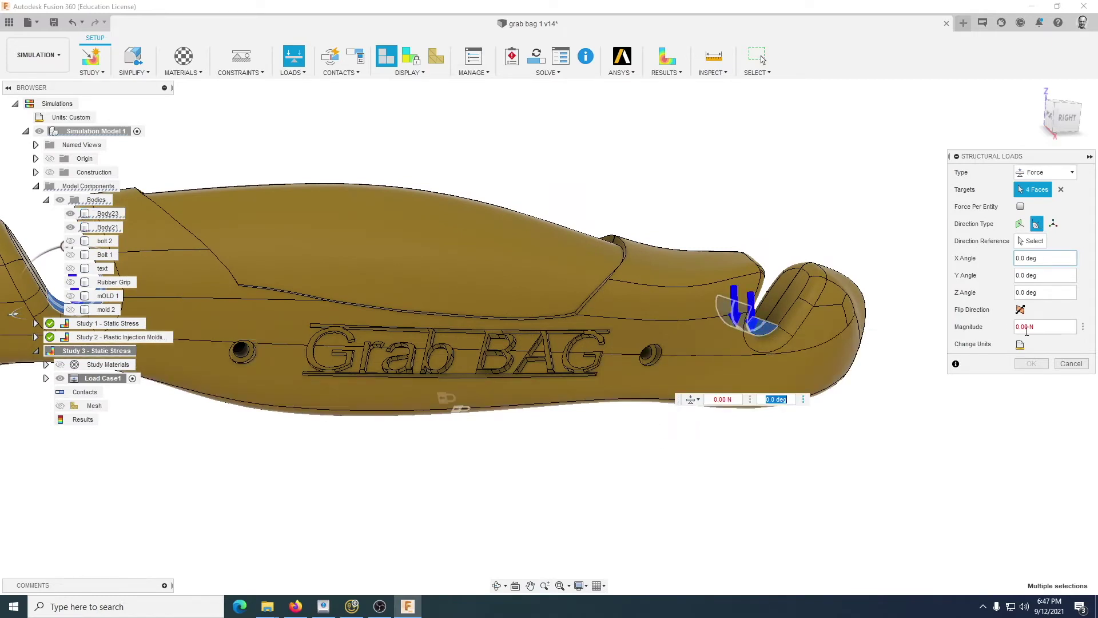
pyautogui.click(1028, 327)
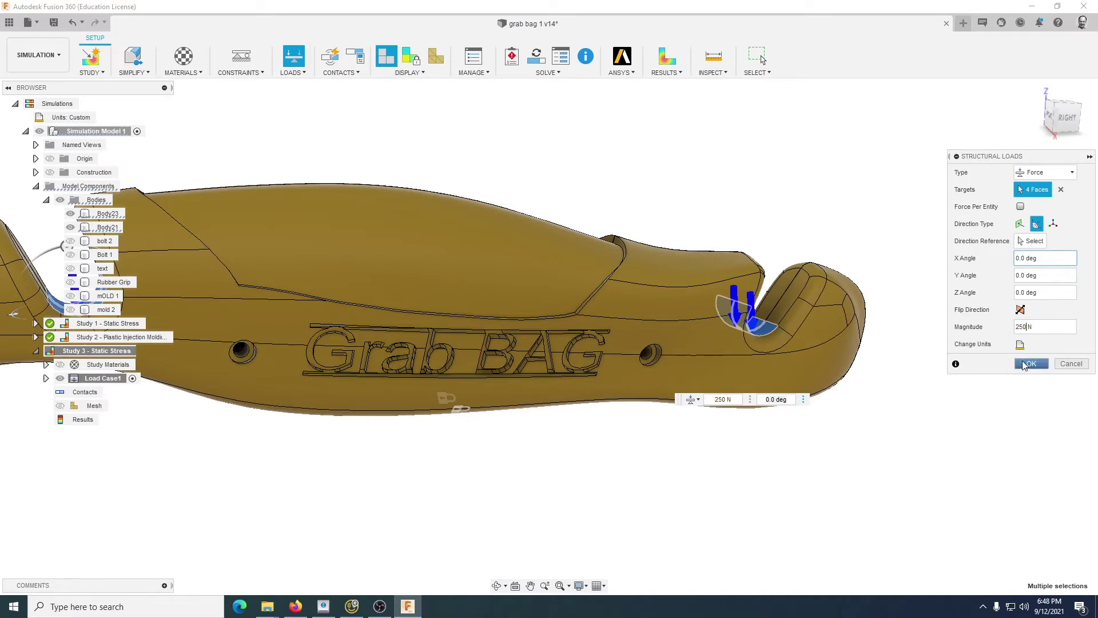
pyautogui.click(1025, 365)
# Request the Simulation Results for Study 3, triggering the compute prompt.
pyautogui.keyDown('shift'); pyautogui.moveTo(572, 435); pyautogui.dragTo(781, 353, button='middle'); pyautogui.keyUp('shift')
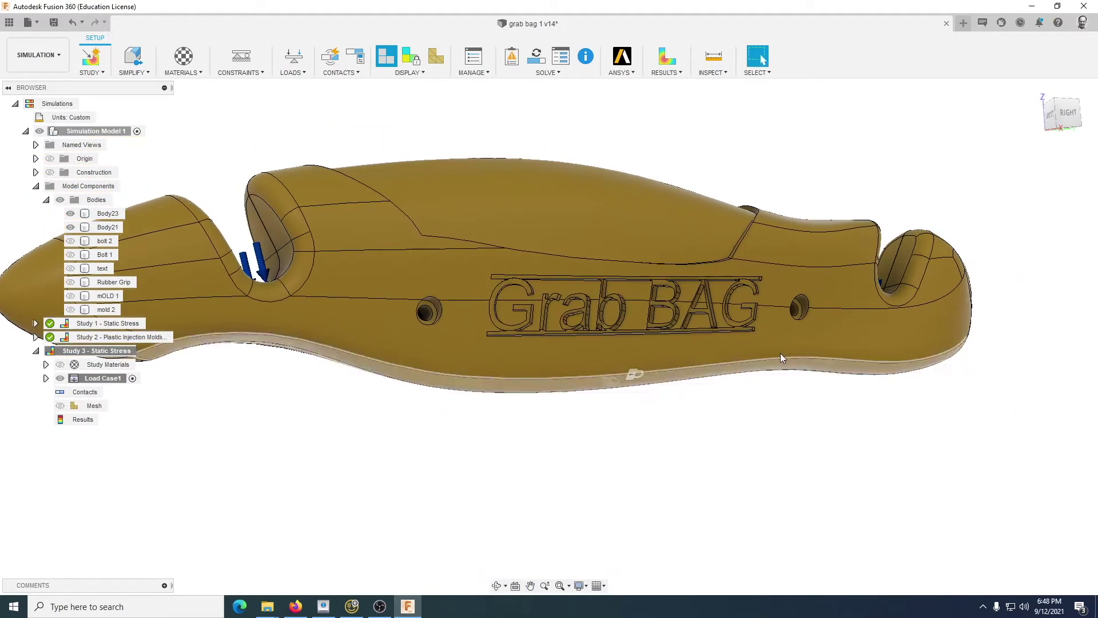
pyautogui.click(665, 73)
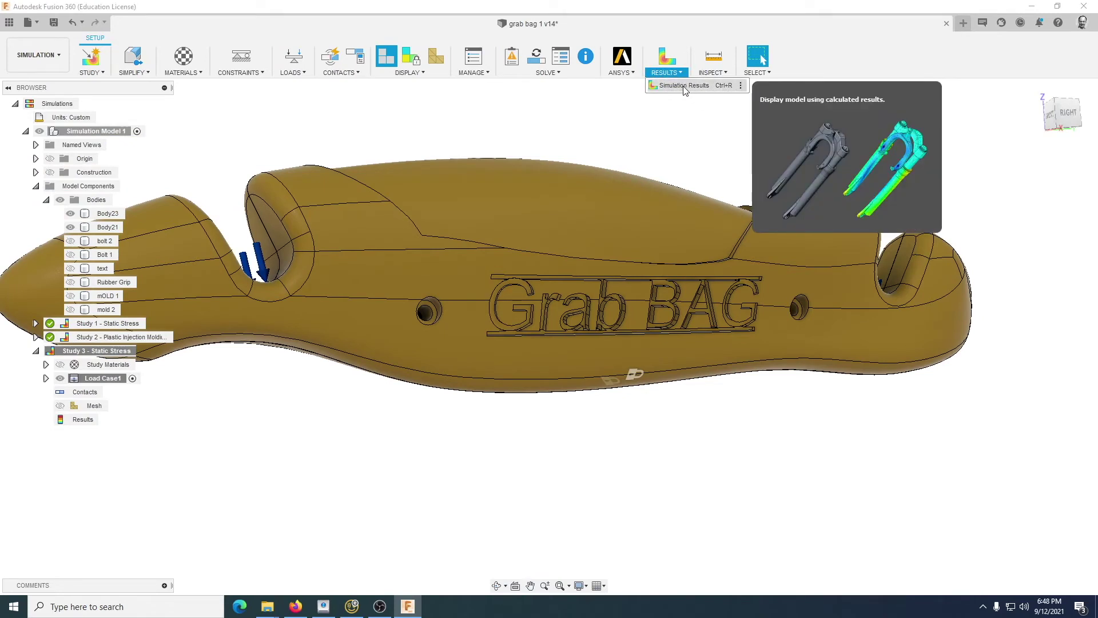
pyautogui.click(684, 85)
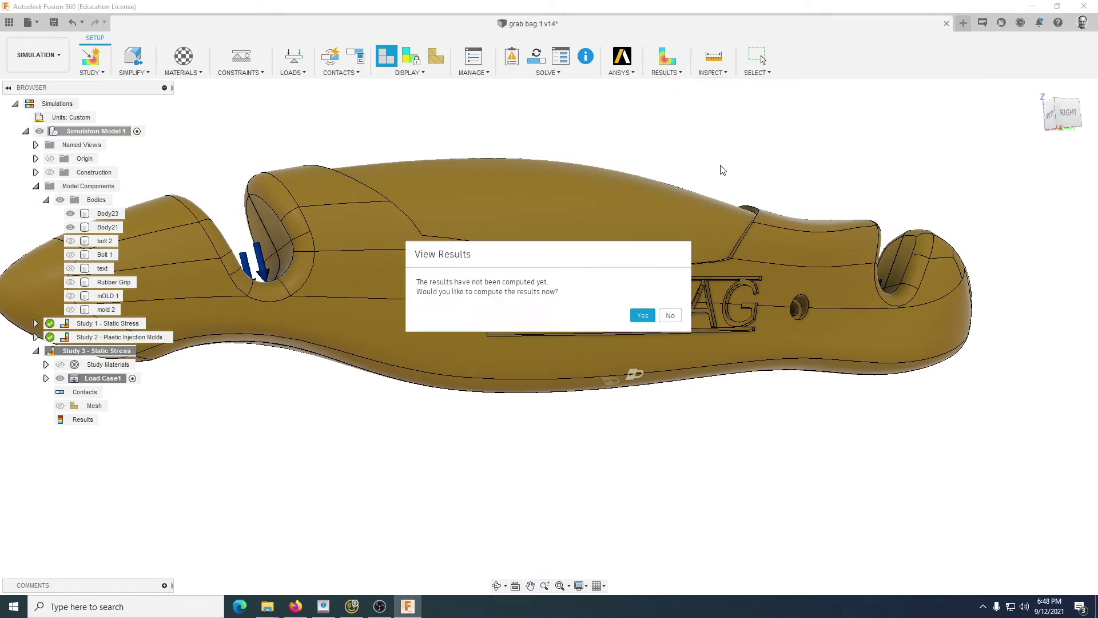
# Try local and cloud solving in the Solve dialog, cancel it, then expand Study 1.
pyautogui.click(642, 315)
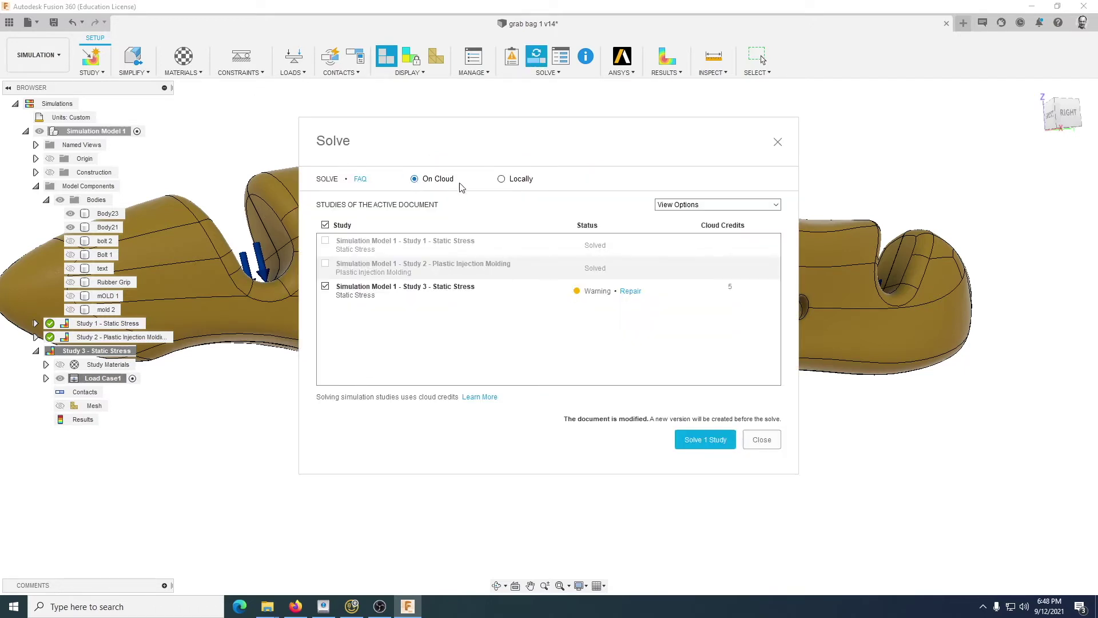
pyautogui.click(501, 179)
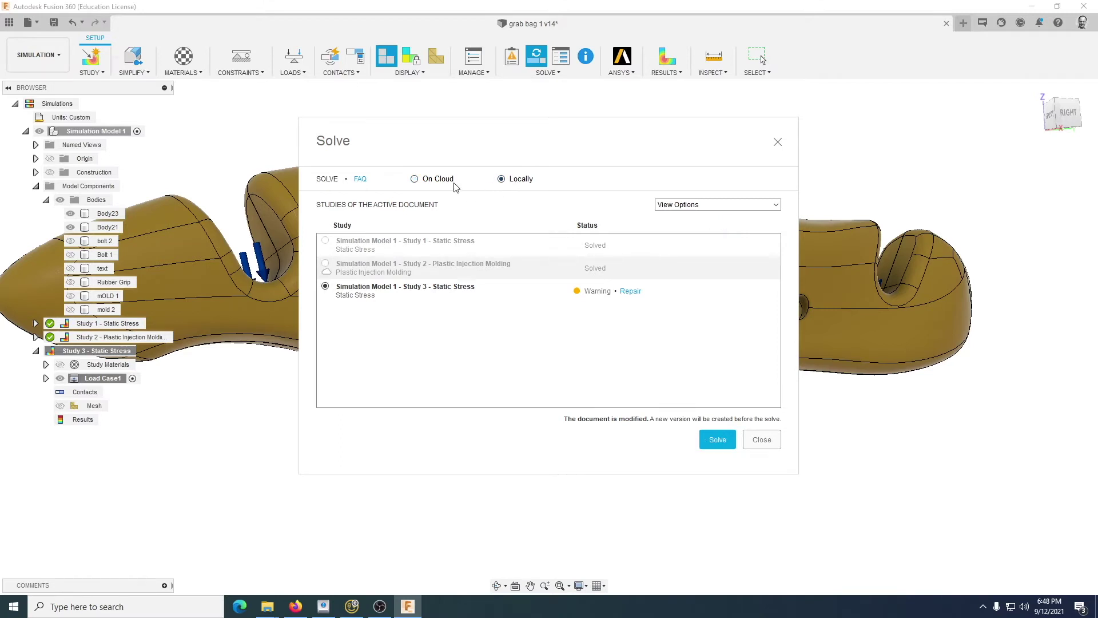
pyautogui.click(414, 180)
pyautogui.press('Escape')
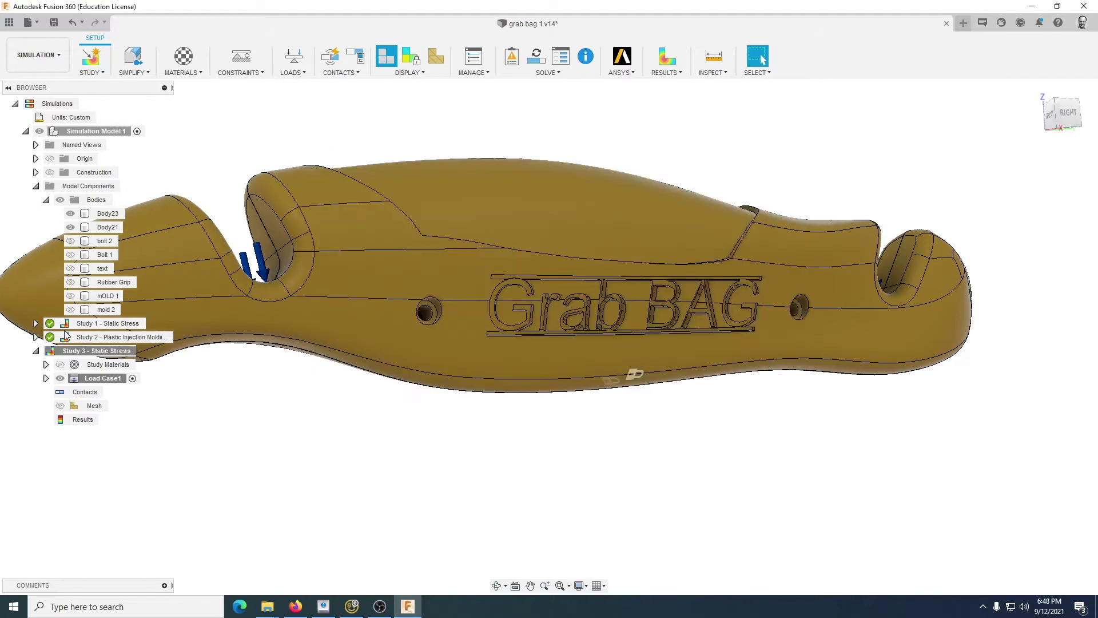
pyautogui.click(35, 324)
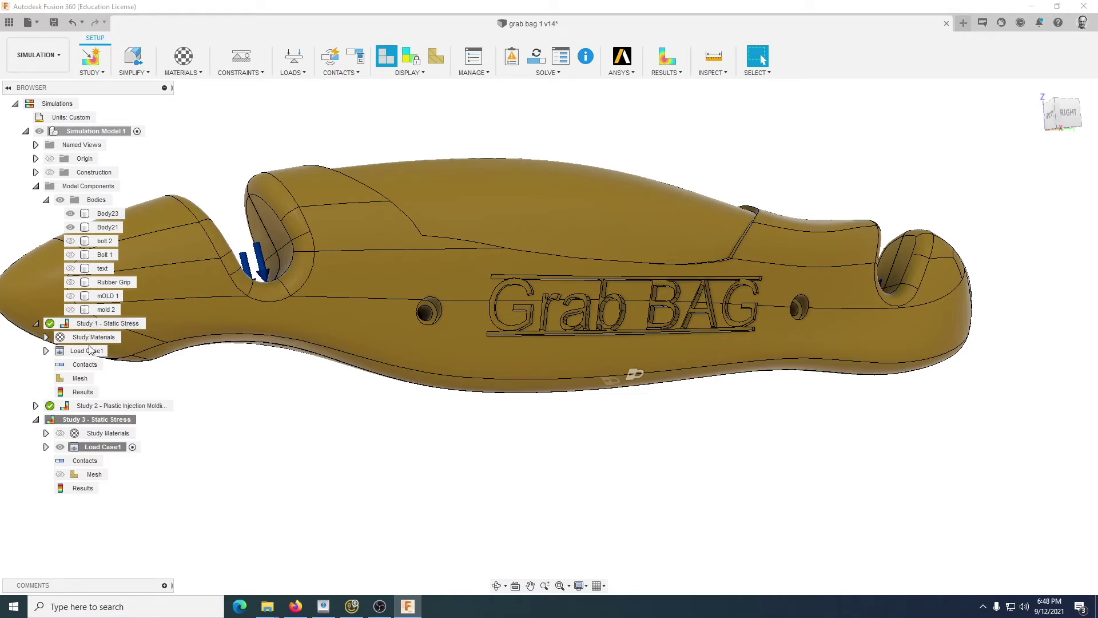
pyautogui.click(81, 392)
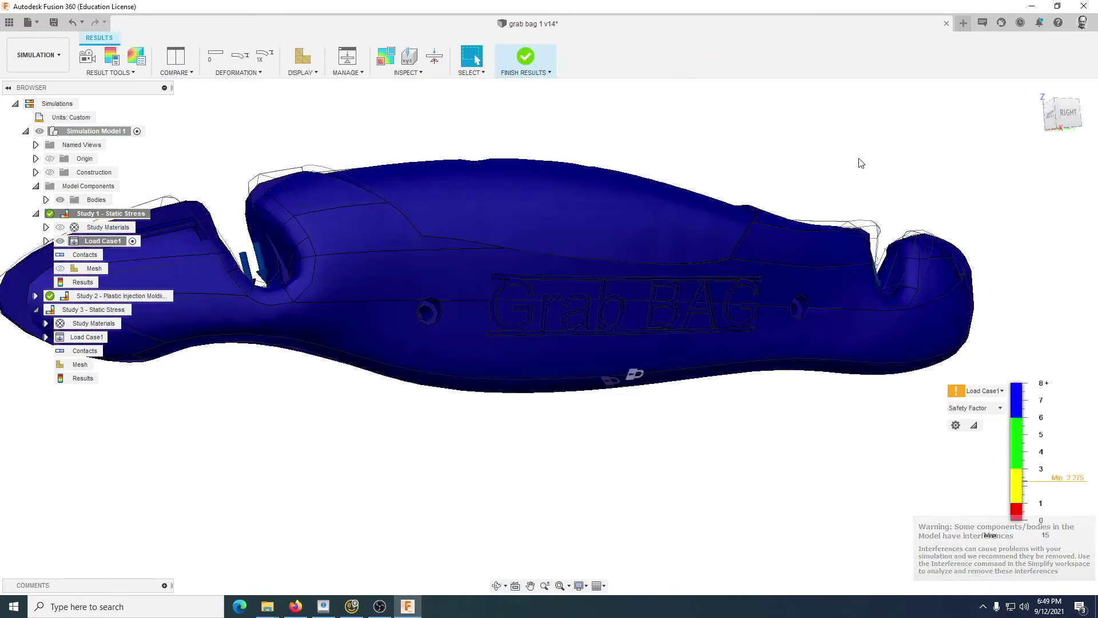
pyautogui.keyDown('shift'); pyautogui.moveTo(858, 162); pyautogui.dragTo(851, 158, button='middle'); pyautogui.keyUp('shift')
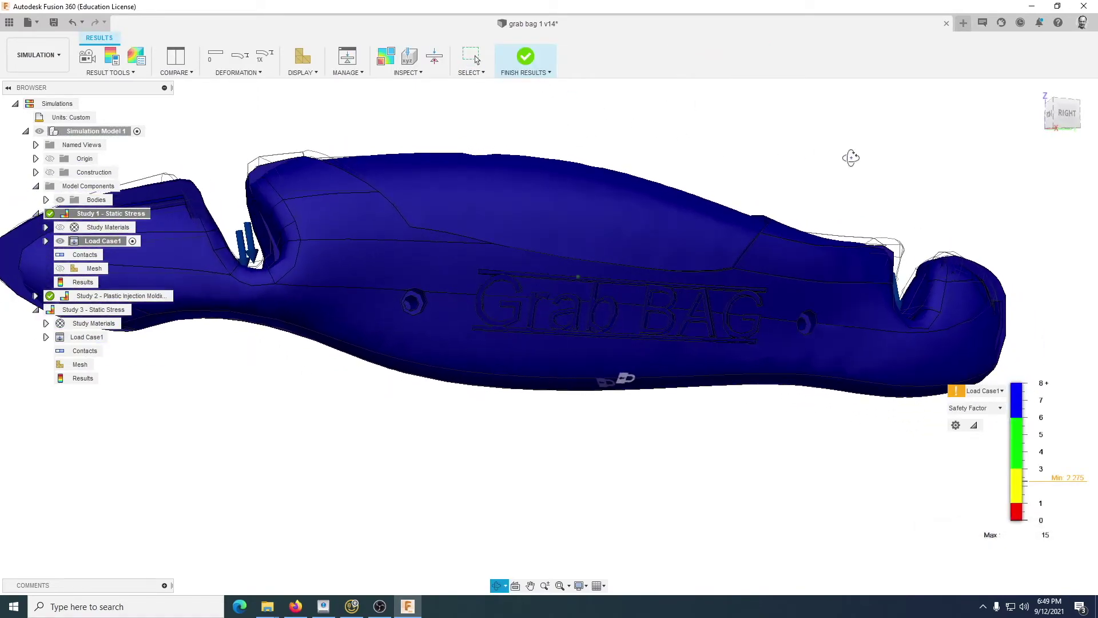
pyautogui.click(1062, 114)
pyautogui.scroll(-1, 434, 302)
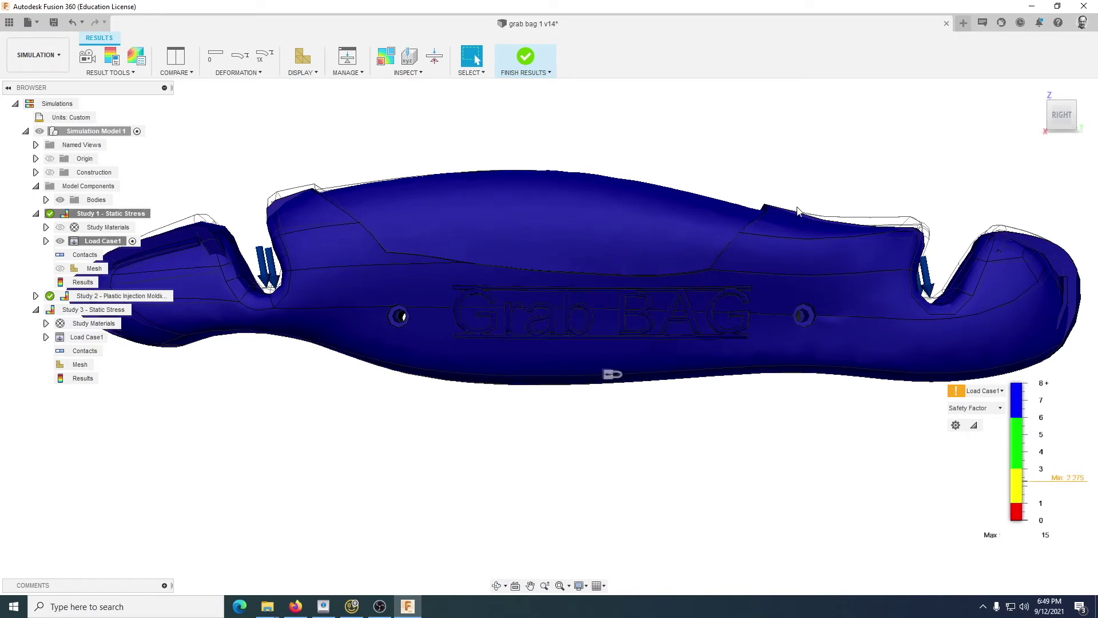
pyautogui.click(525, 57)
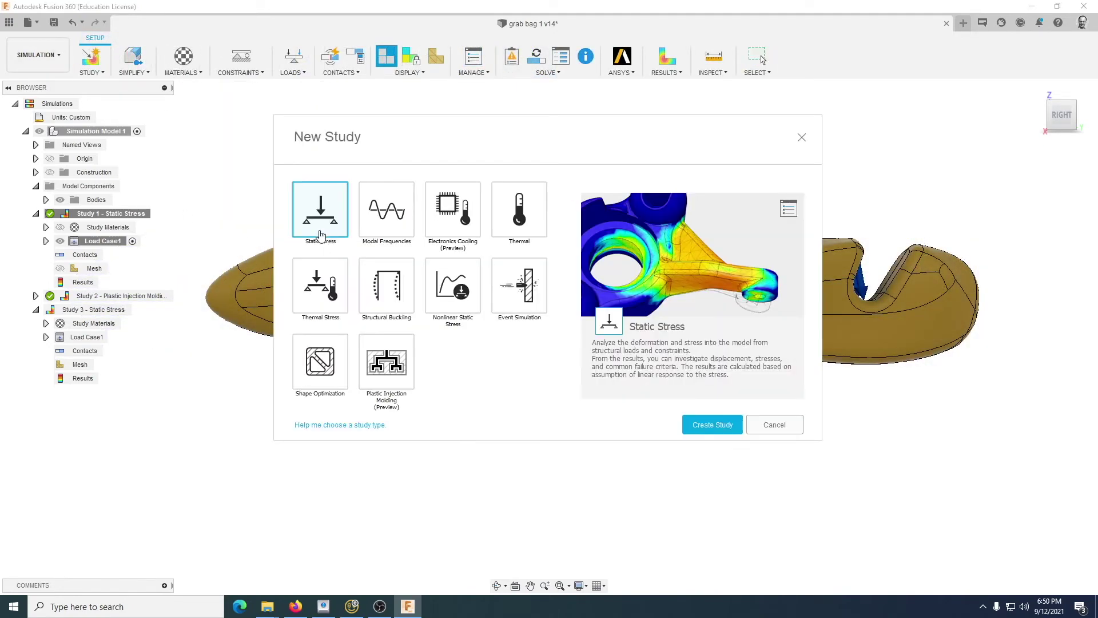
# Create Study 4 - Plastic Injection Molding (Preview) and pick Body23 as target body.
pyautogui.click(395, 370)
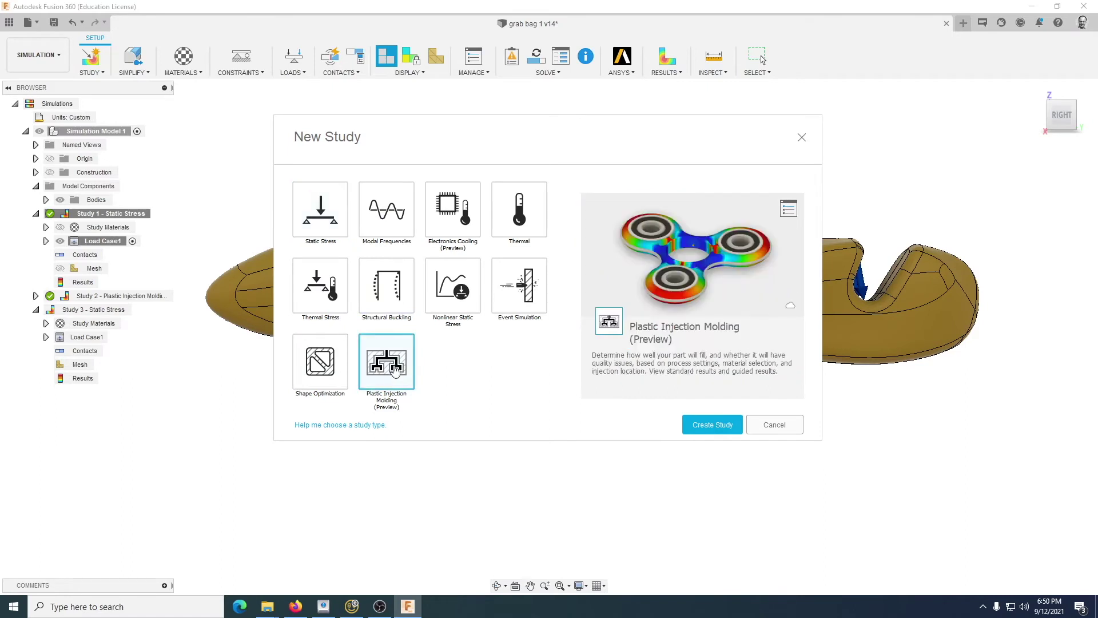
pyautogui.click(715, 426)
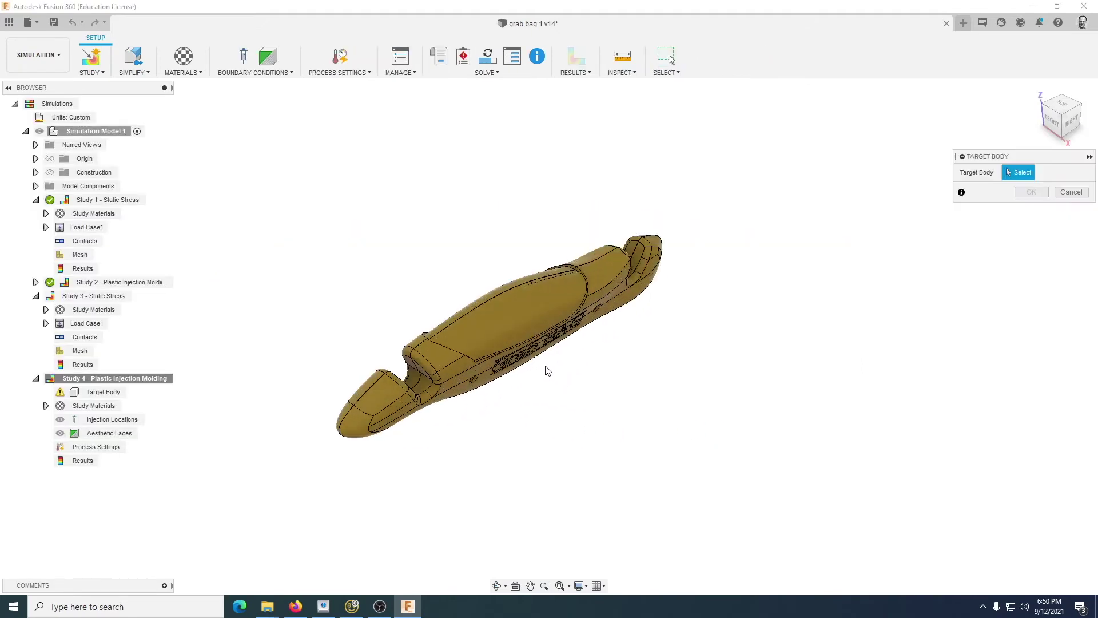
pyautogui.click(548, 370)
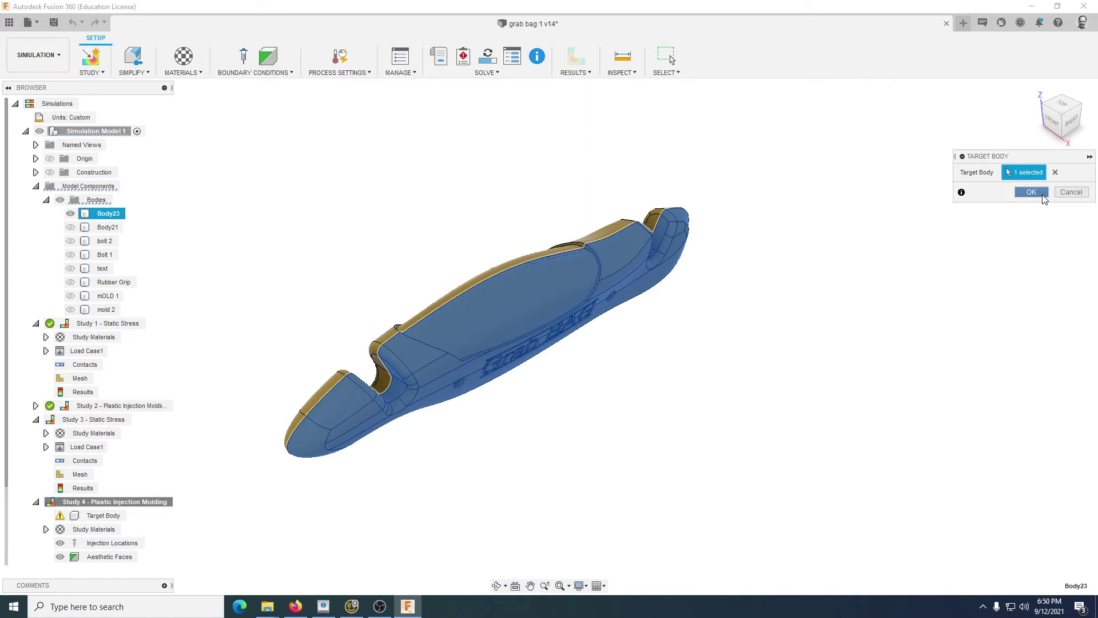
# Confirm Body23 as target and place injection locations at the end, near the hole and along the handle.
pyautogui.click(1032, 192)
pyautogui.click(269, 73)
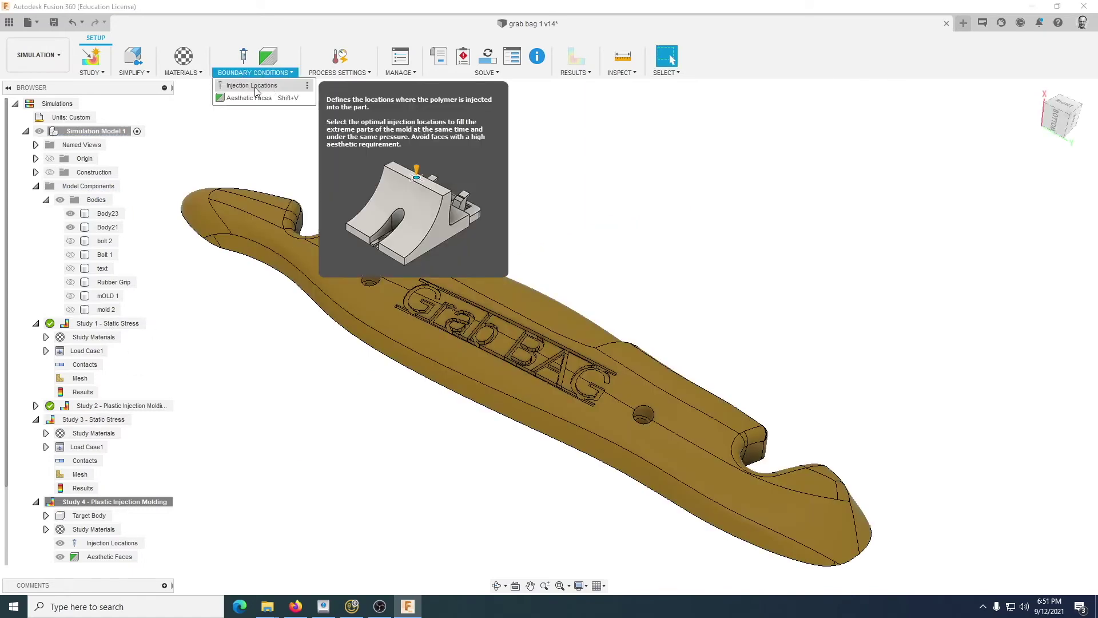
pyautogui.click(273, 87)
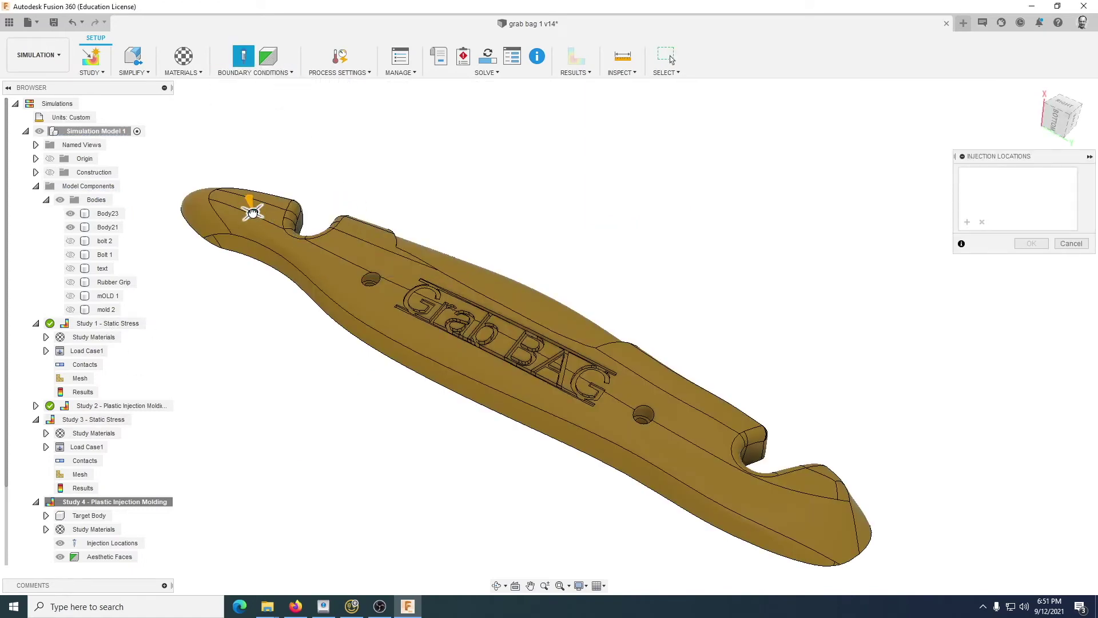
pyautogui.click(252, 211)
pyautogui.click(401, 272)
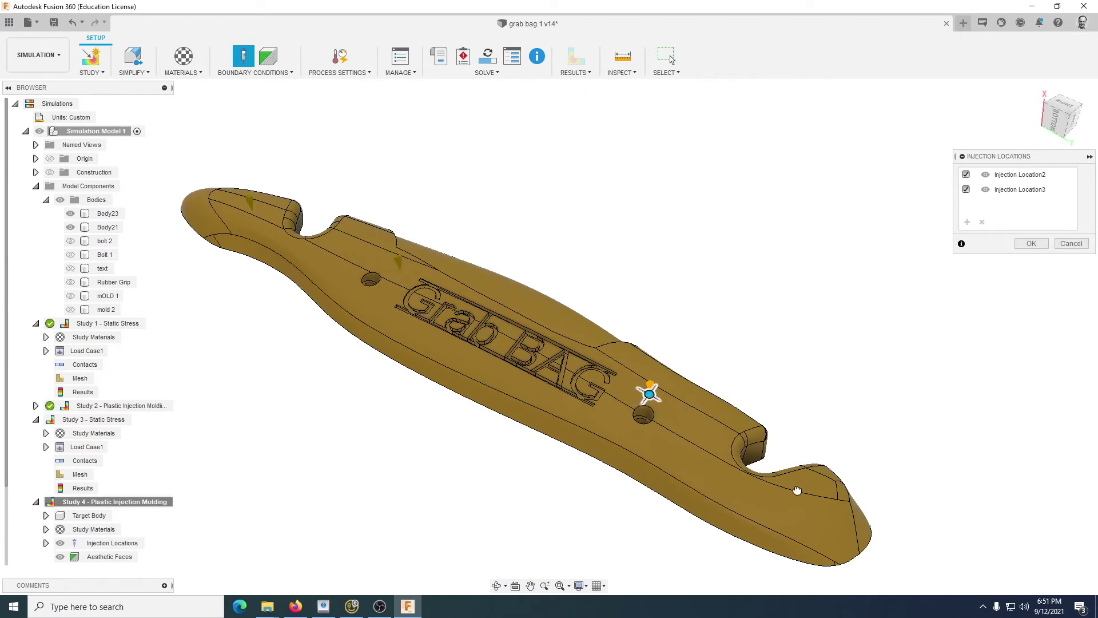
pyautogui.click(824, 511)
pyautogui.keyDown('shift'); pyautogui.moveTo(823, 511); pyautogui.dragTo(672, 302, button='middle'); pyautogui.keyUp('shift')
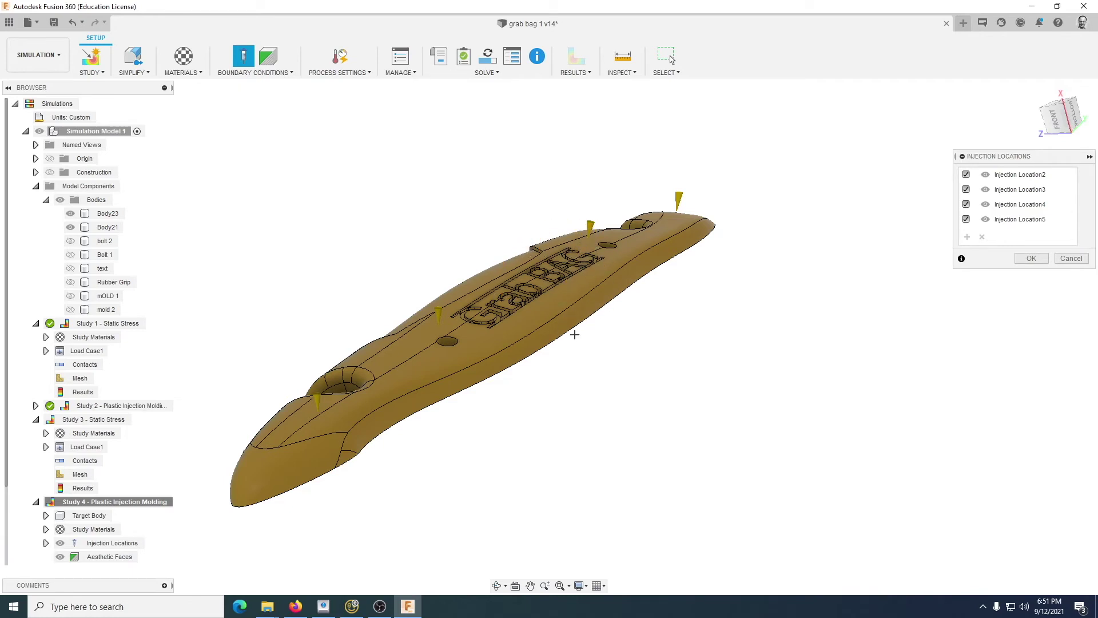
pyautogui.keyDown('shift'); pyautogui.moveTo(586, 358); pyautogui.dragTo(613, 358, button='middle'); pyautogui.keyUp('shift')
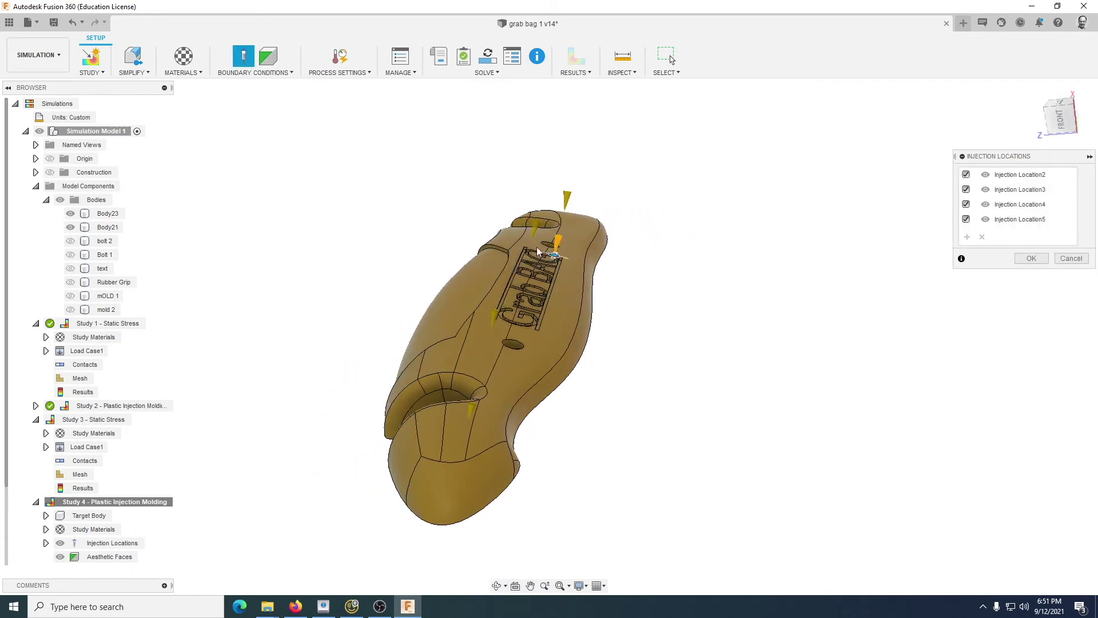
# Check the melt and mold temperatures in Process Settings, then close the panel.
pyautogui.click(344, 73)
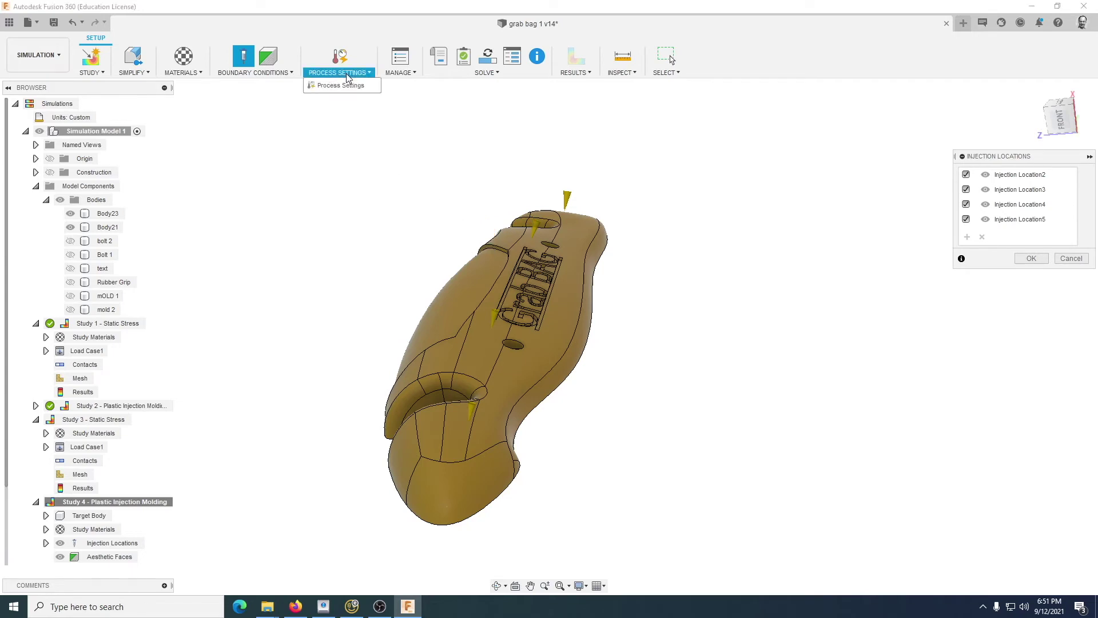
pyautogui.click(345, 86)
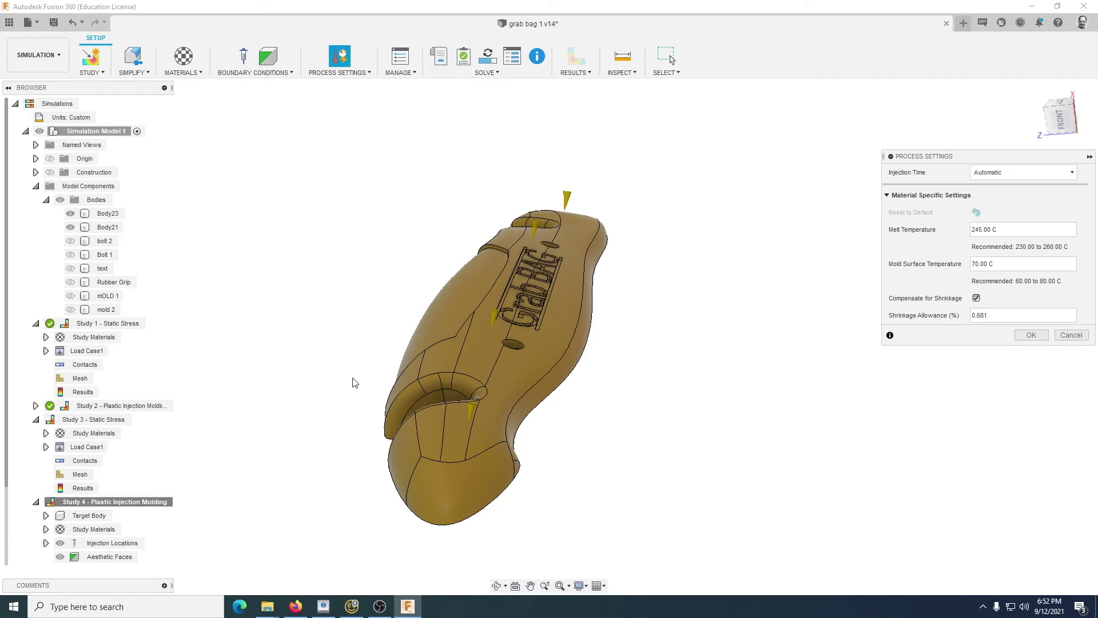
pyautogui.keyDown('shift'); pyautogui.moveTo(353, 382); pyautogui.dragTo(511, 421, button='middle'); pyautogui.keyUp('shift')
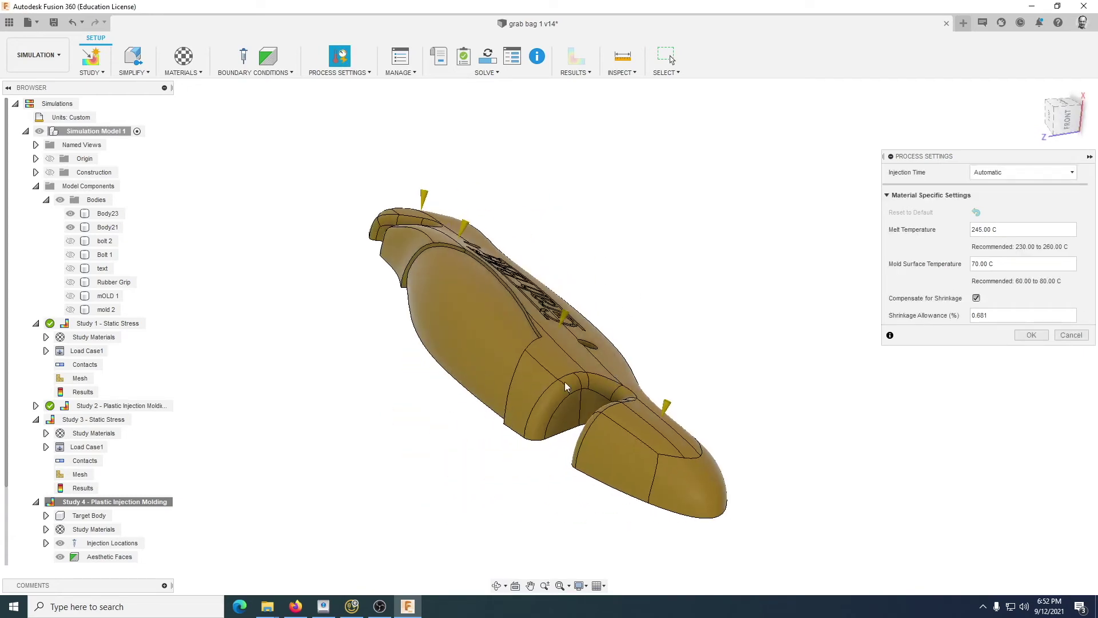
pyautogui.keyDown('shift'); pyautogui.moveTo(565, 386); pyautogui.dragTo(765, 280, button='middle'); pyautogui.keyUp('shift')
pyautogui.press('Escape')
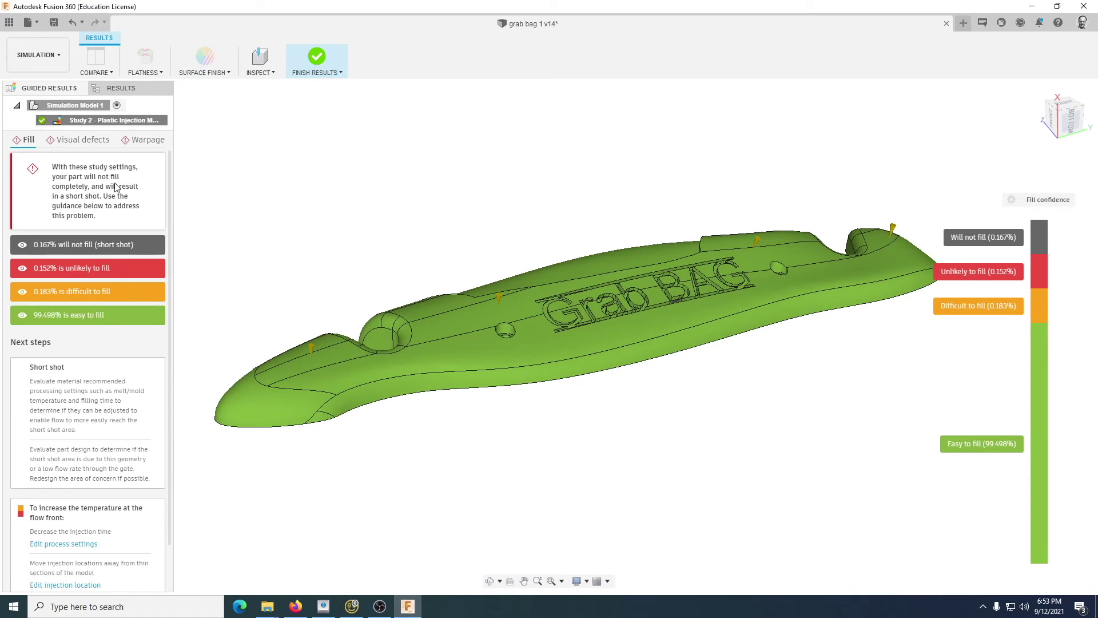
pyautogui.click(87, 194)
pyautogui.keyDown('shift'); pyautogui.moveTo(473, 294); pyautogui.dragTo(478, 355, button='middle'); pyautogui.keyUp('shift')
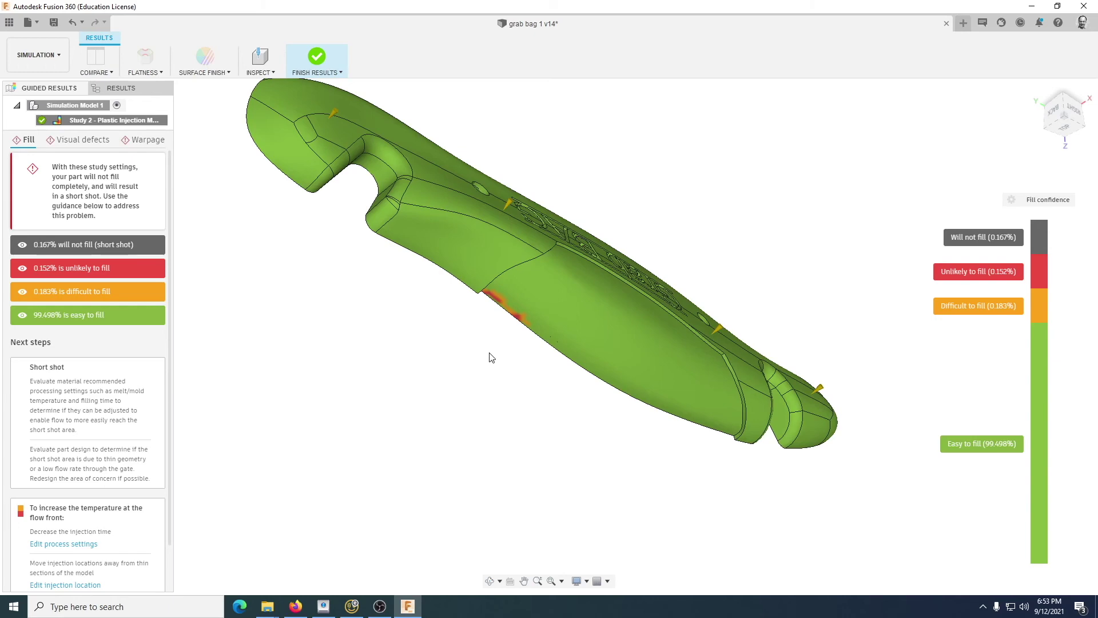
pyautogui.keyDown('shift'); pyautogui.moveTo(490, 287); pyautogui.dragTo(469, 334, button='middle'); pyautogui.keyUp('shift')
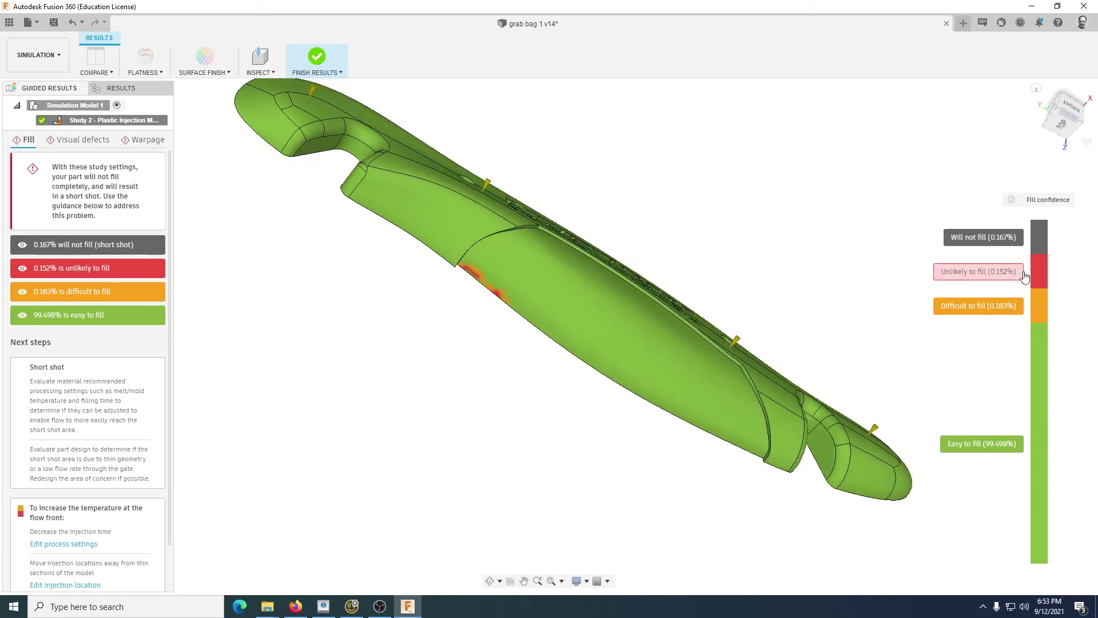
pyautogui.scroll(3, 473, 280)
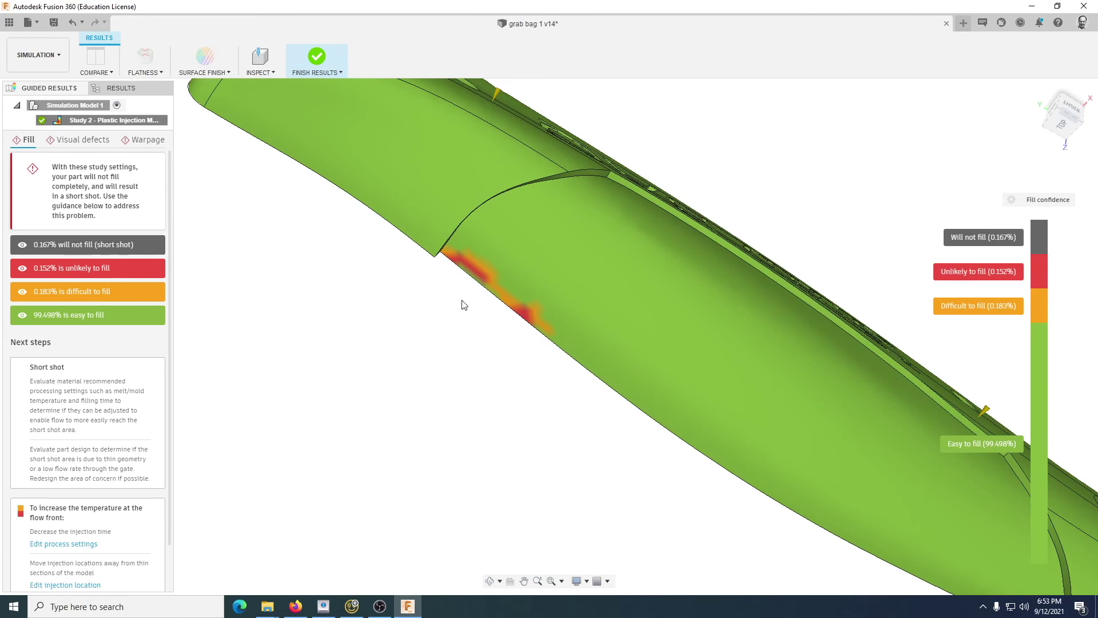
pyautogui.keyDown('shift'); pyautogui.moveTo(461, 301); pyautogui.dragTo(586, 242, button='middle'); pyautogui.keyUp('shift')
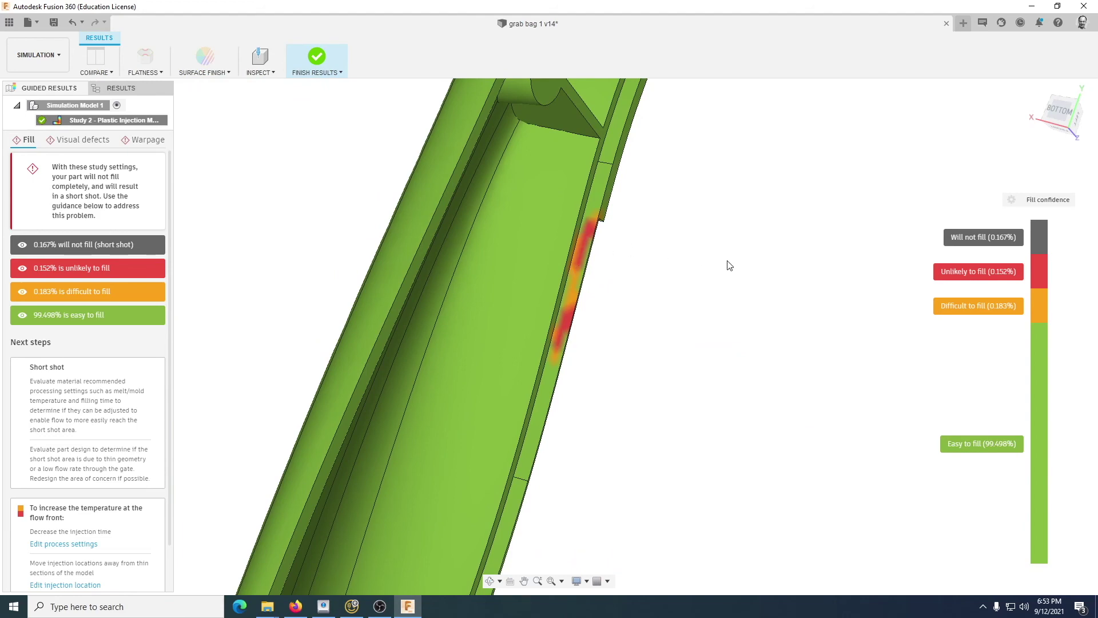
pyautogui.keyDown('shift'); pyautogui.moveTo(743, 267); pyautogui.dragTo(649, 245, button='middle'); pyautogui.keyUp('shift')
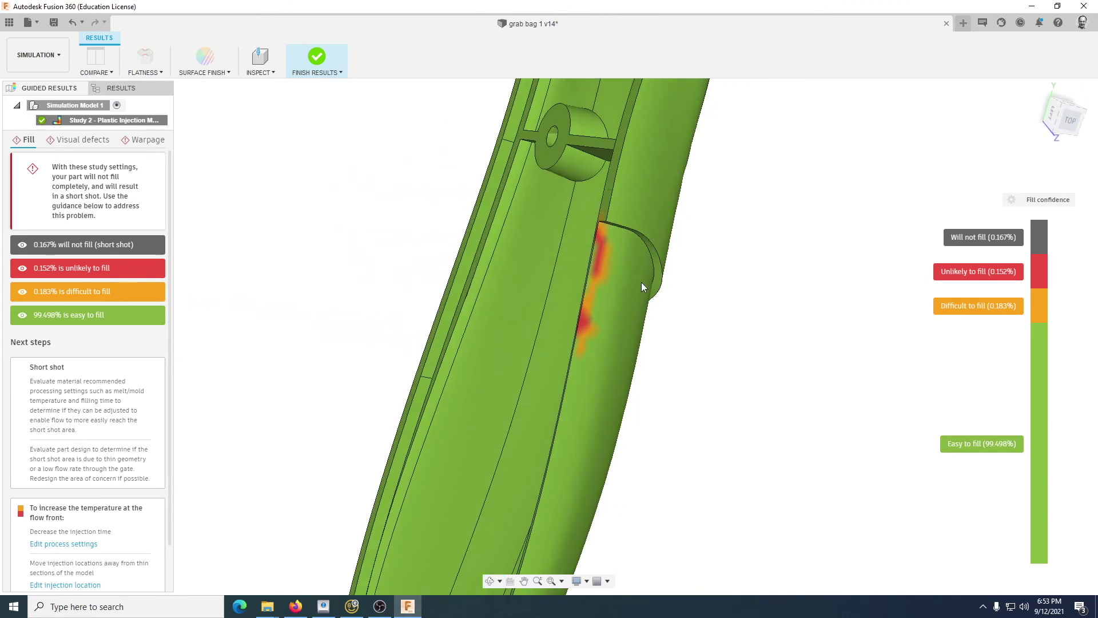
pyautogui.click(1036, 88)
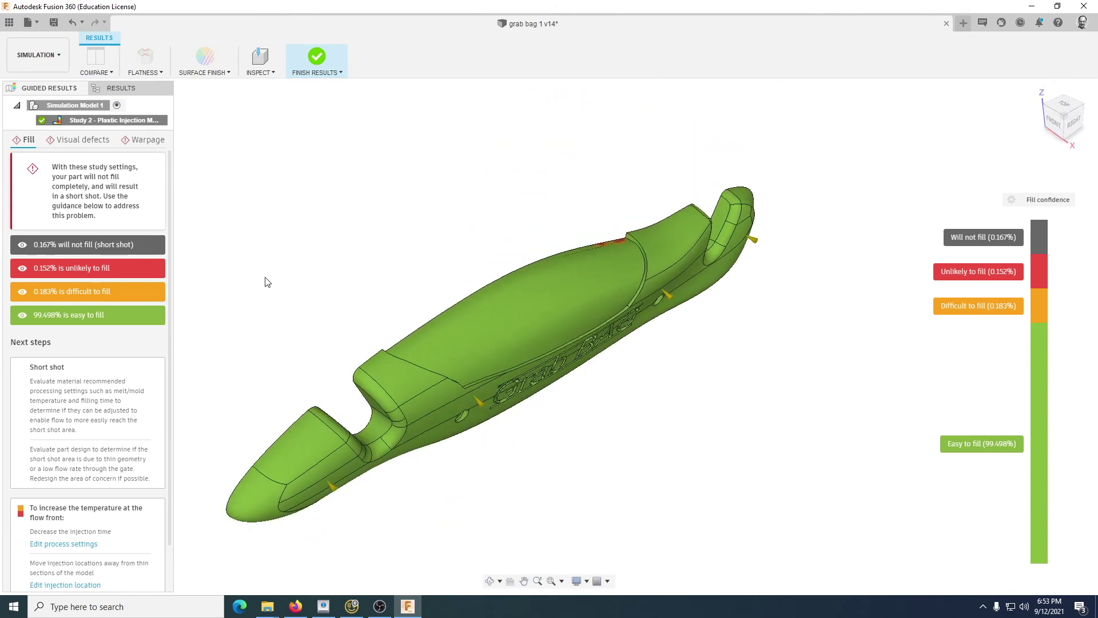
pyautogui.click(80, 139)
# Orbit and zoom around the translucent handle to inspect its sink marks and weld lines.
pyautogui.keyDown('shift'); pyautogui.moveTo(561, 439); pyautogui.dragTo(604, 401, button='middle'); pyautogui.keyUp('shift')
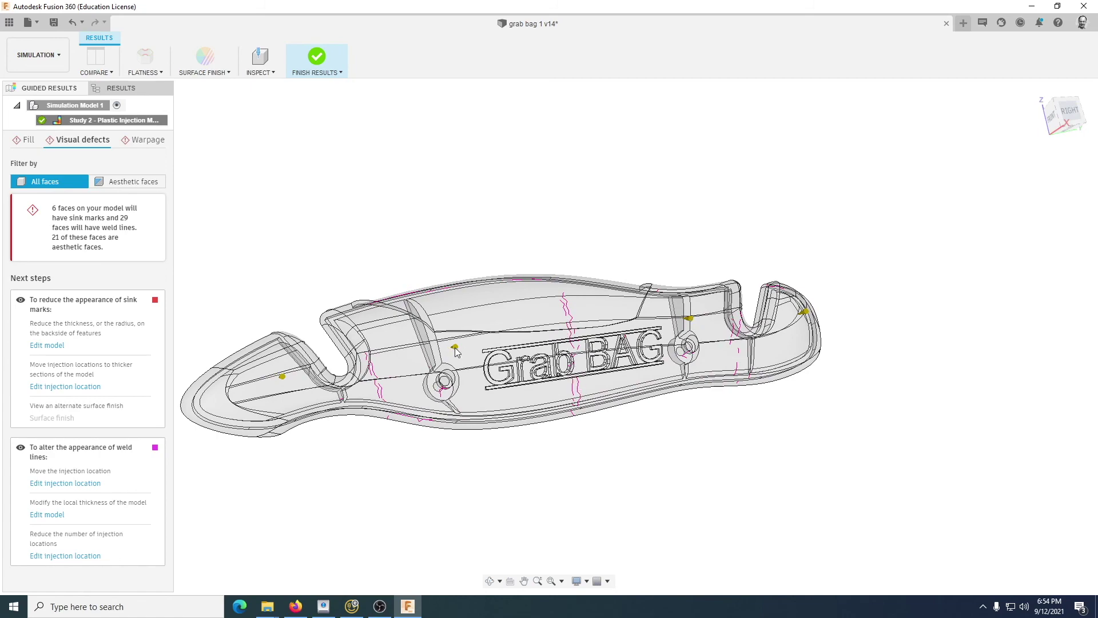
pyautogui.scroll(2, 542, 351)
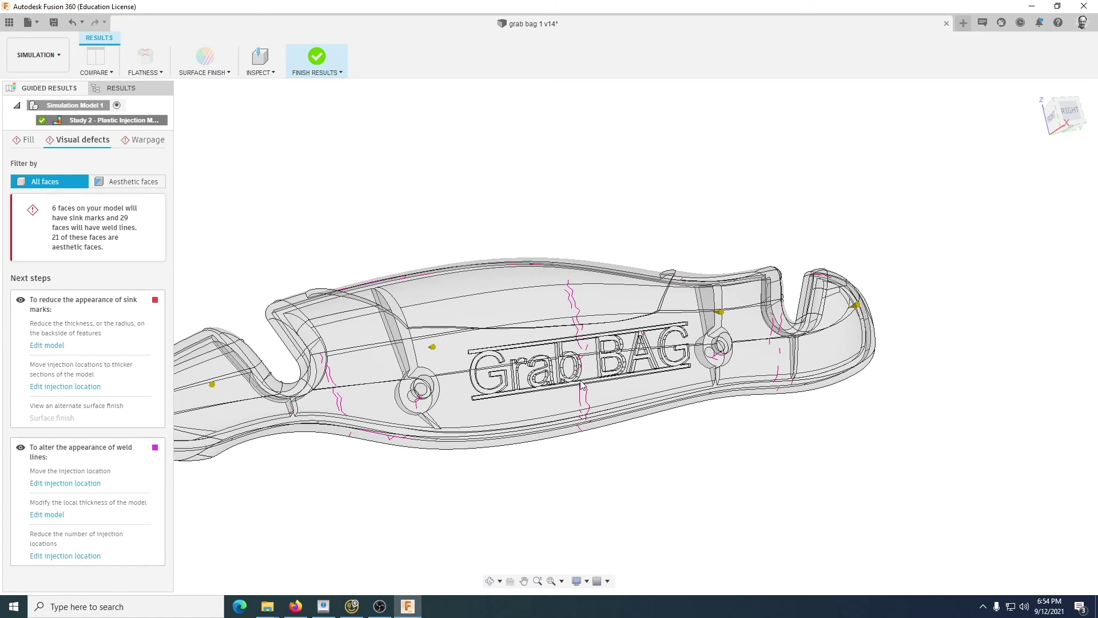
pyautogui.keyDown('shift'); pyautogui.moveTo(566, 309); pyautogui.dragTo(346, 295, button='middle'); pyautogui.keyUp('shift')
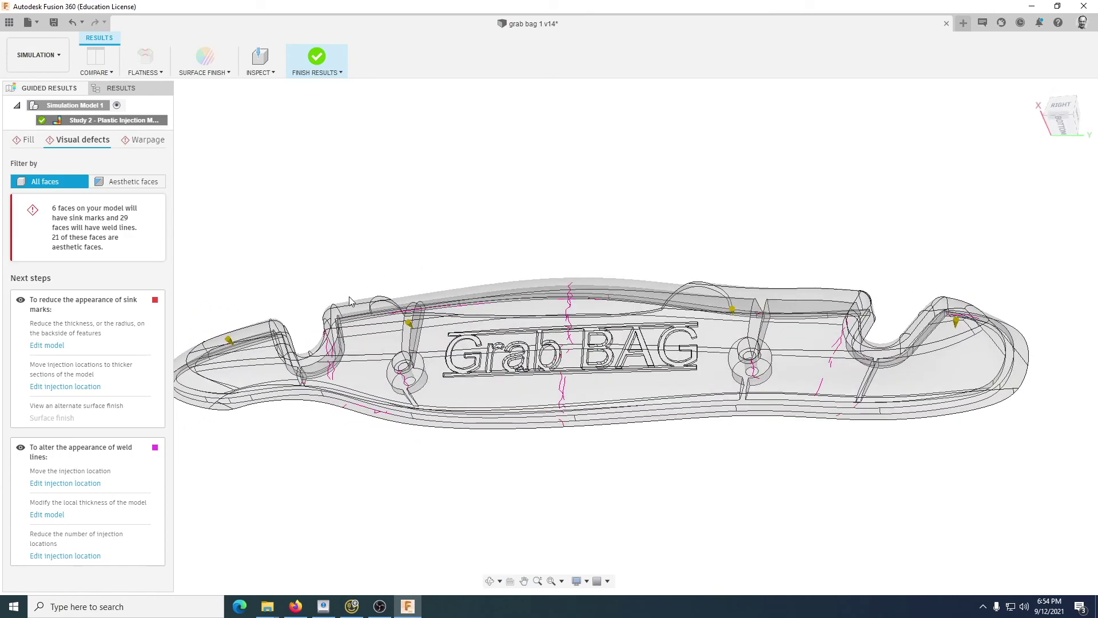